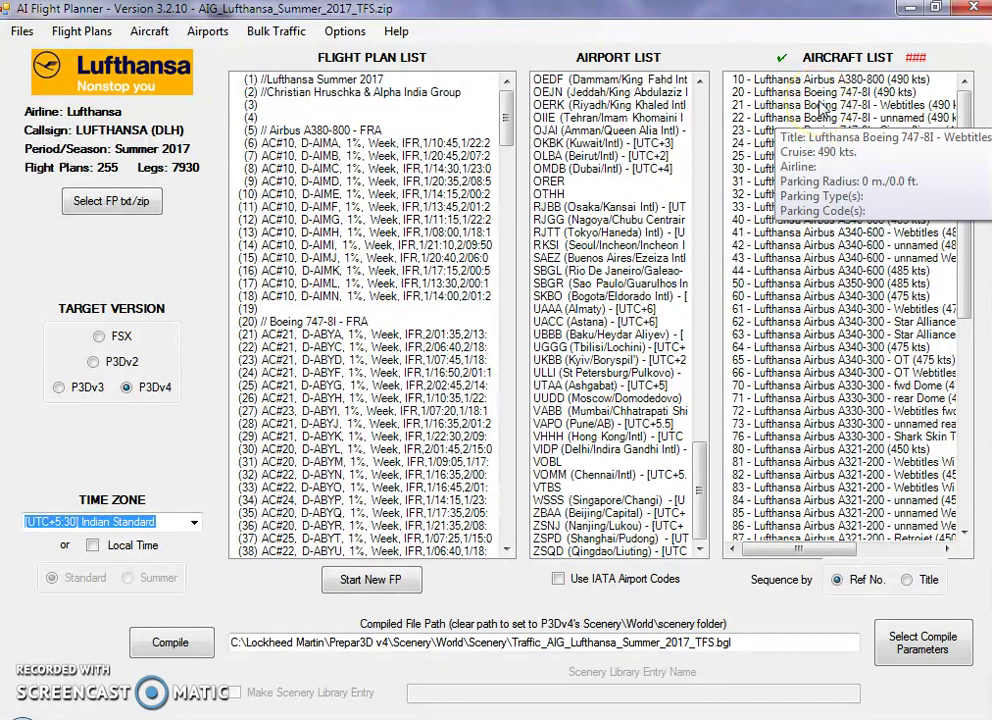
double_click(820, 104)
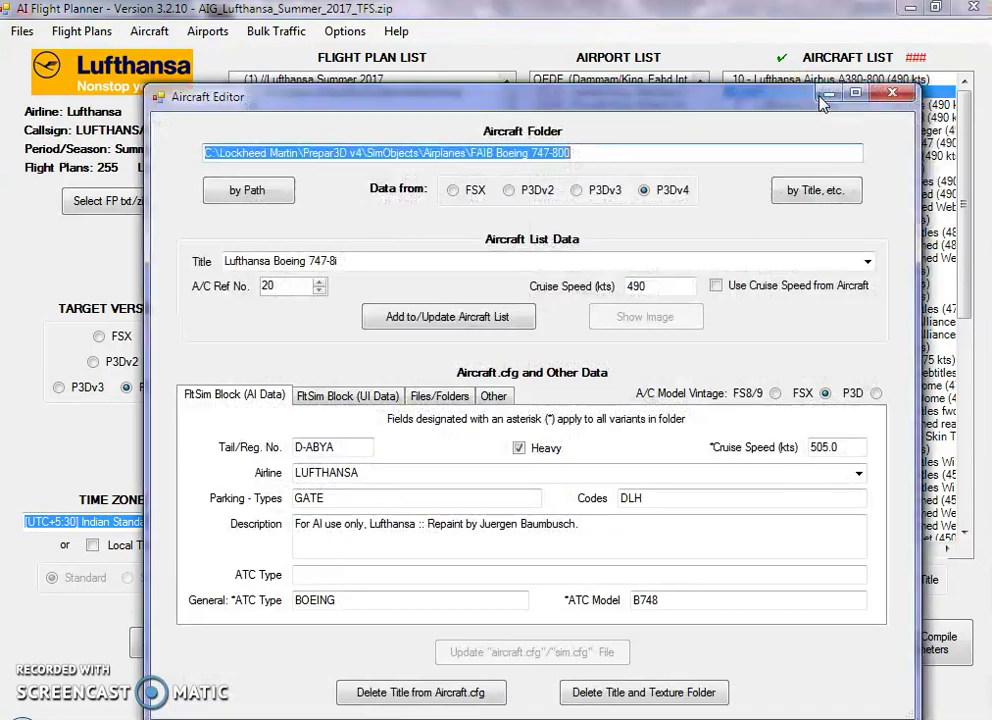
left_click(893, 94)
right_click(822, 96)
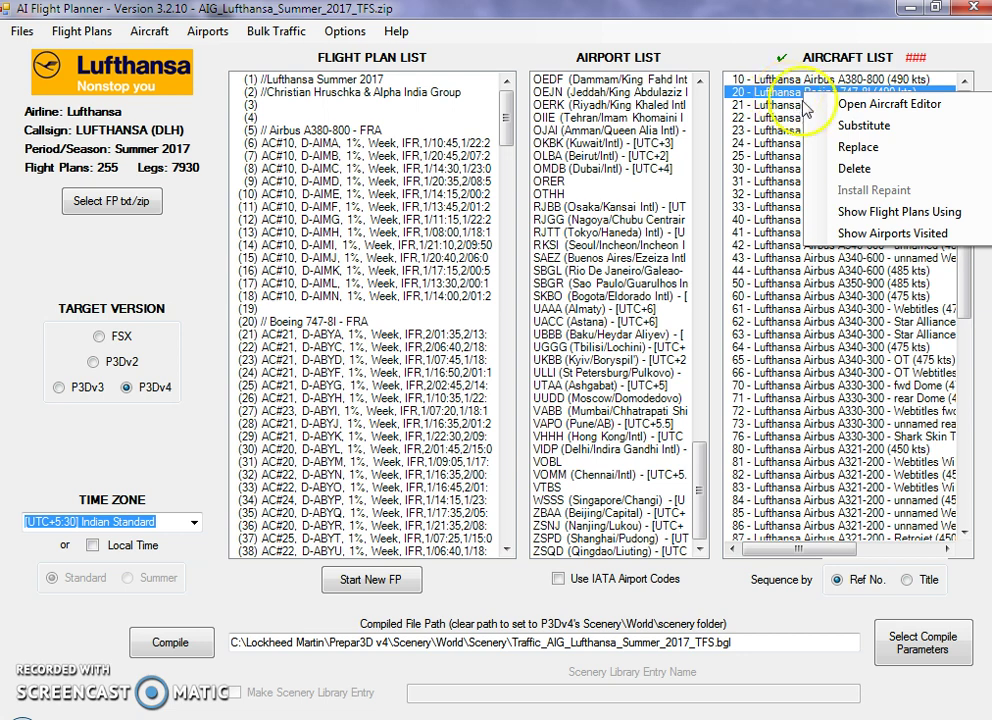
left_click(829, 129)
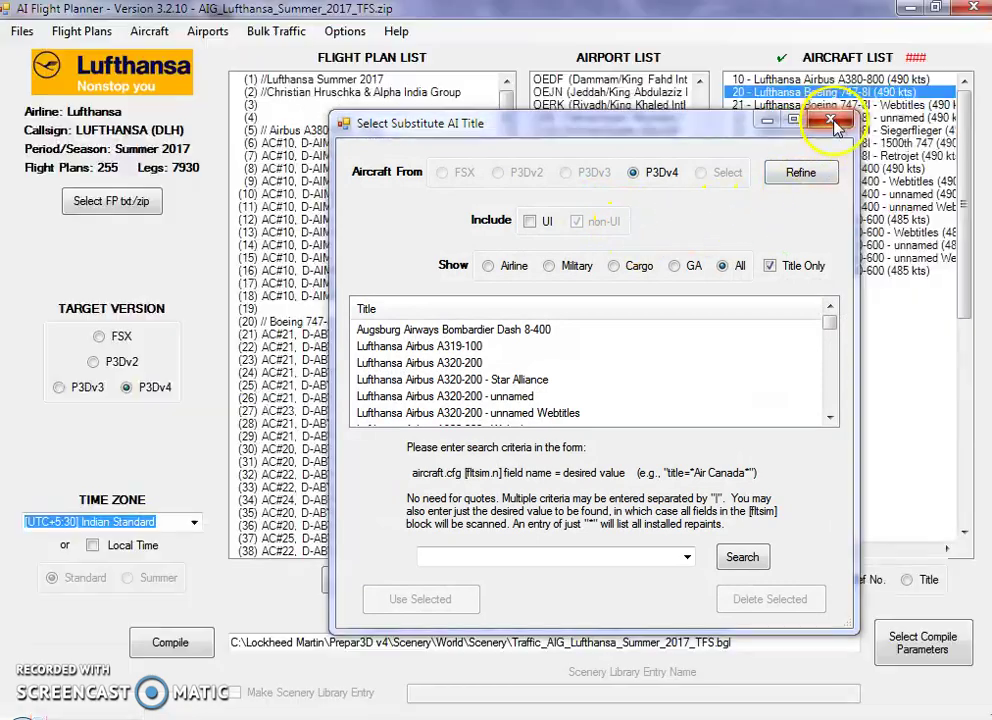
left_click(831, 122)
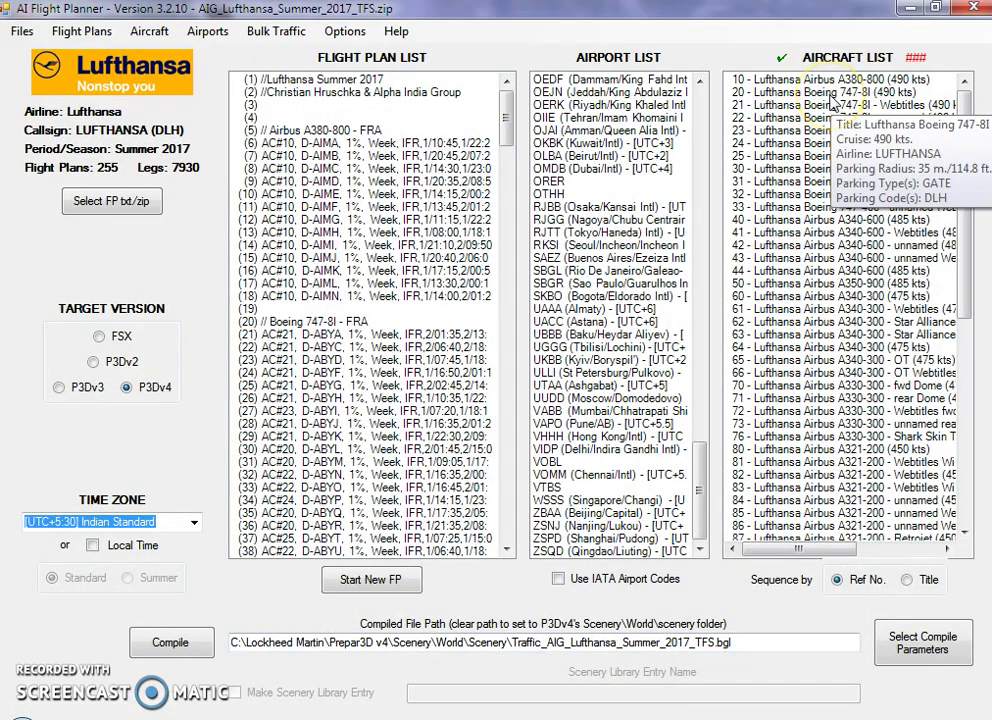
mouse_move(832, 99)
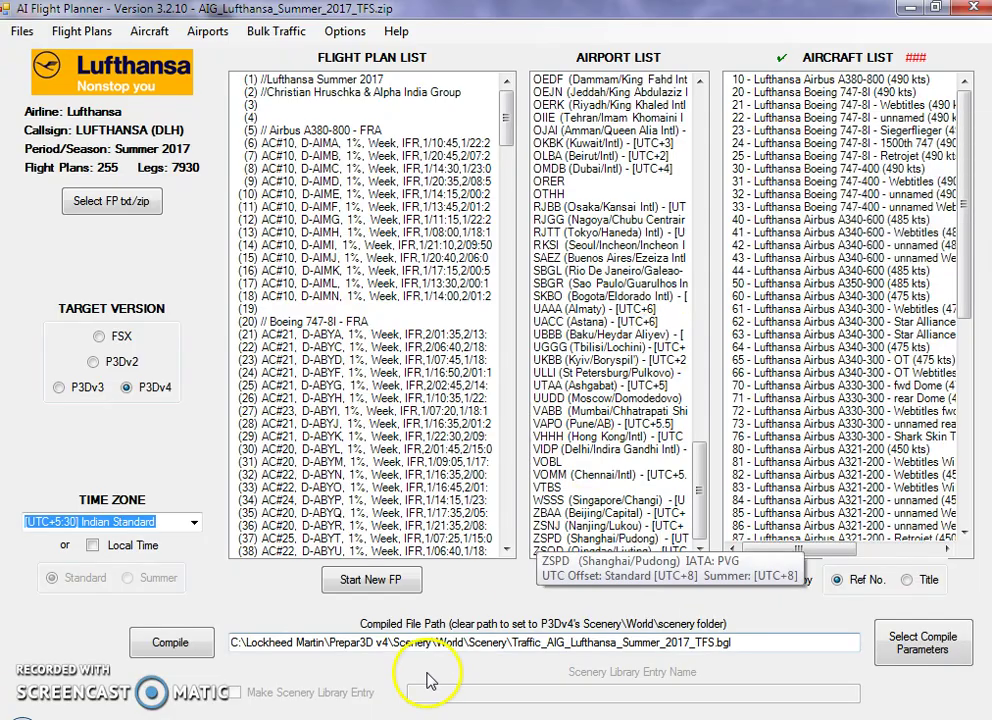
left_click(410, 715)
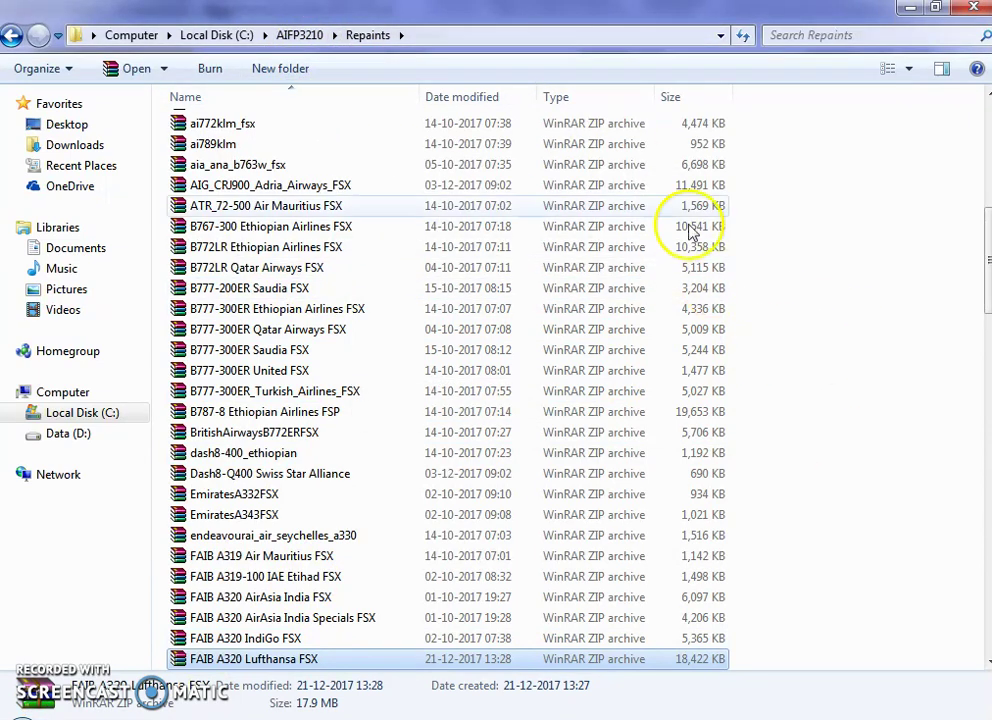
left_click(799, 405)
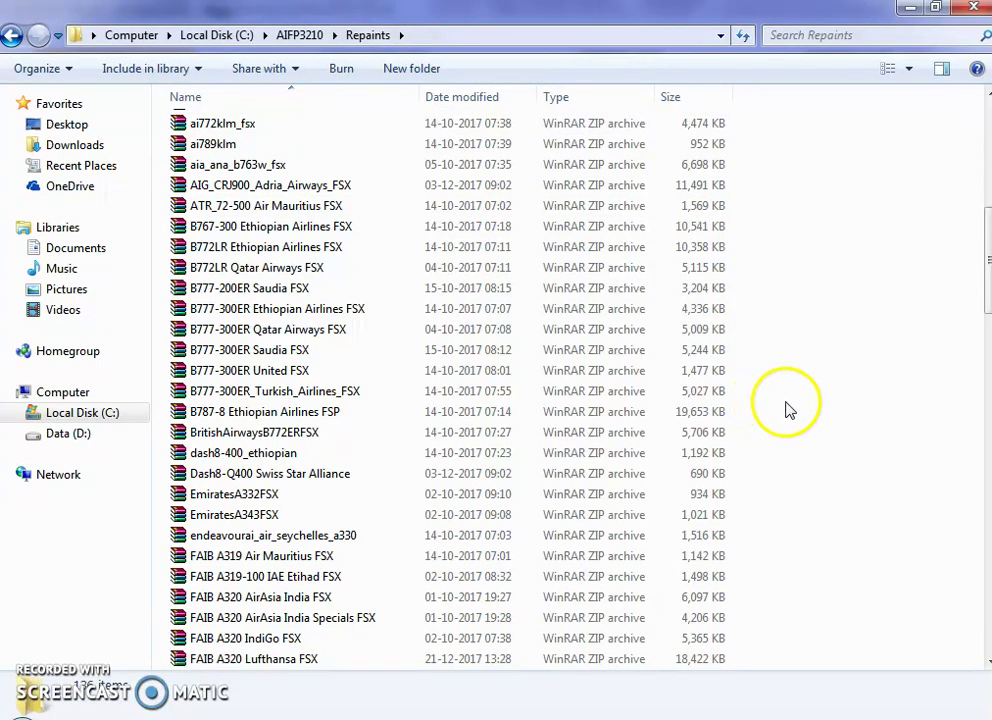
left_click(726, 705)
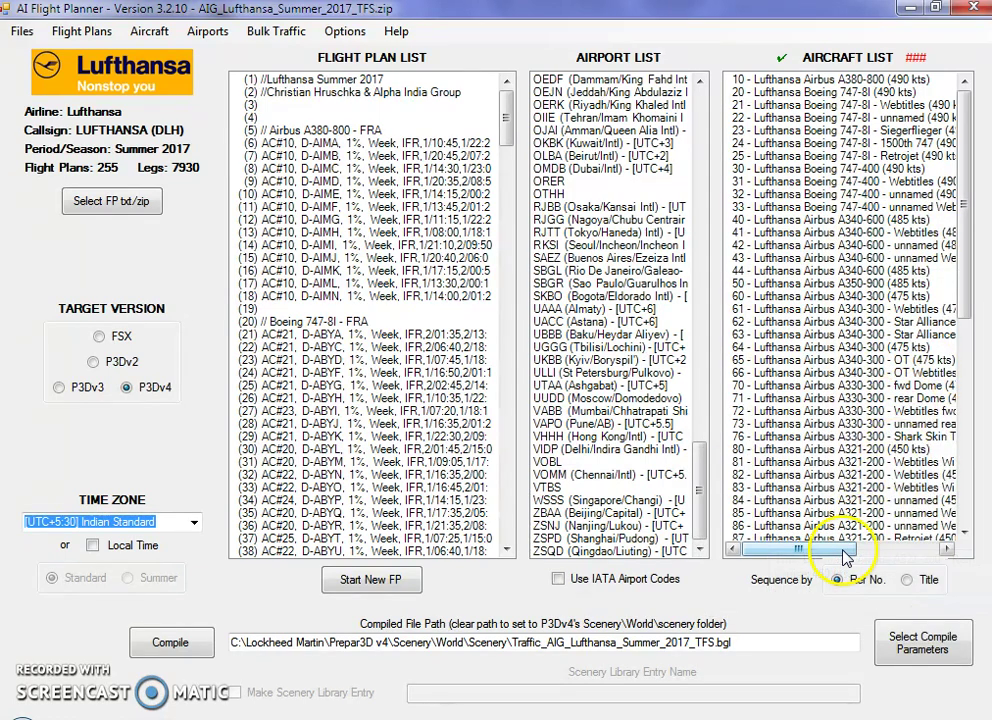
mouse_move(843, 557)
left_mouse_down()
mouse_move(940, 552)
mouse_move(835, 567)
left_mouse_up()
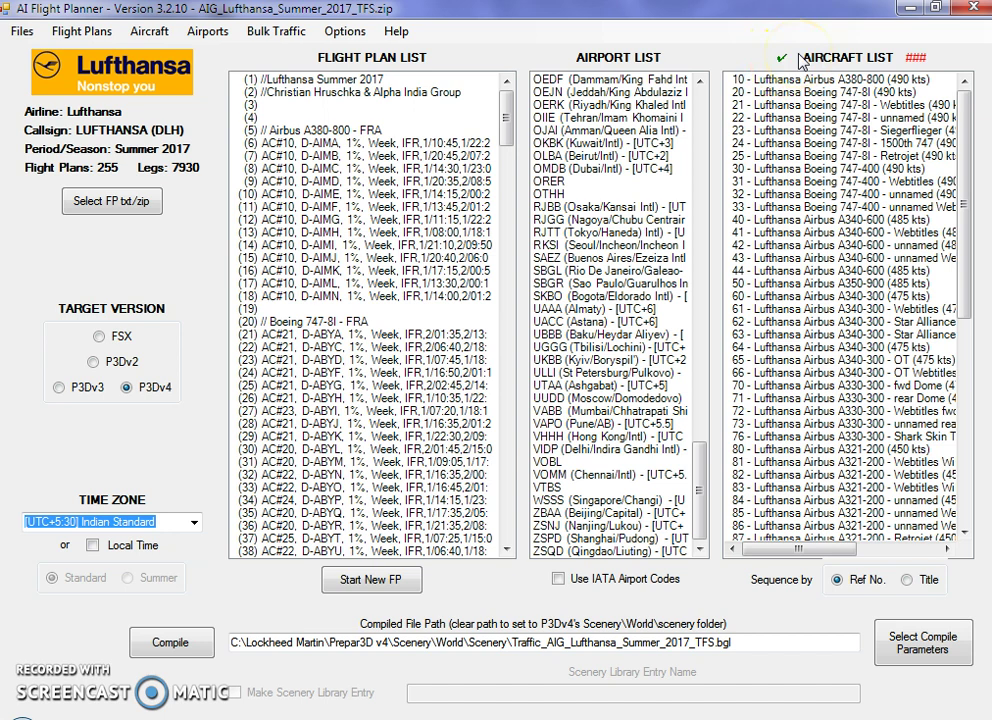
mouse_move(818, 242)
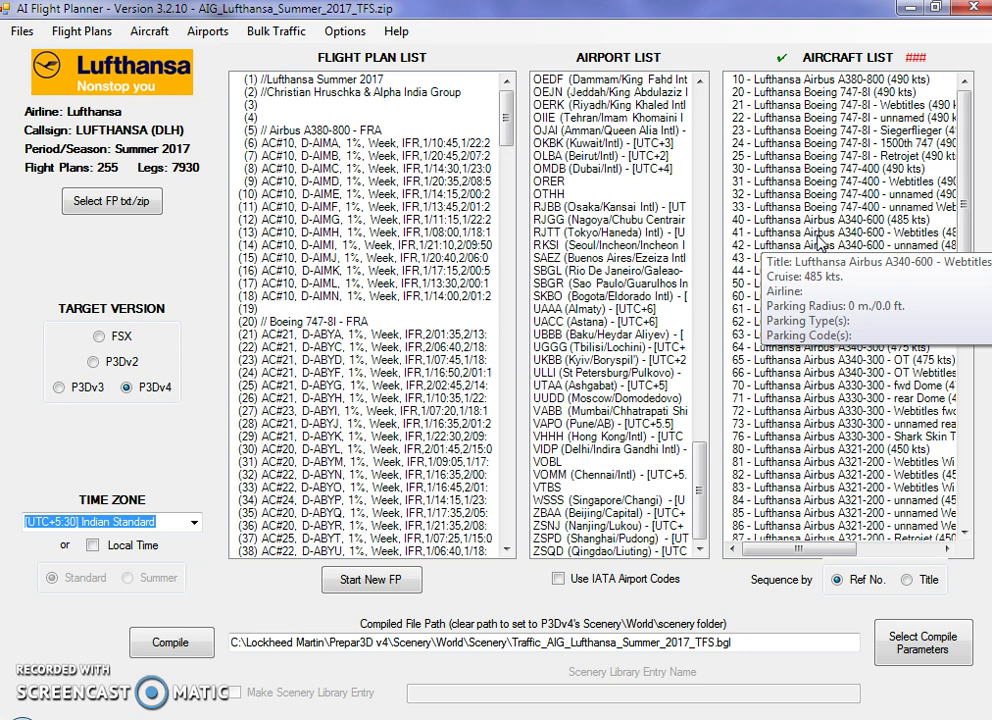
mouse_move(860, 365)
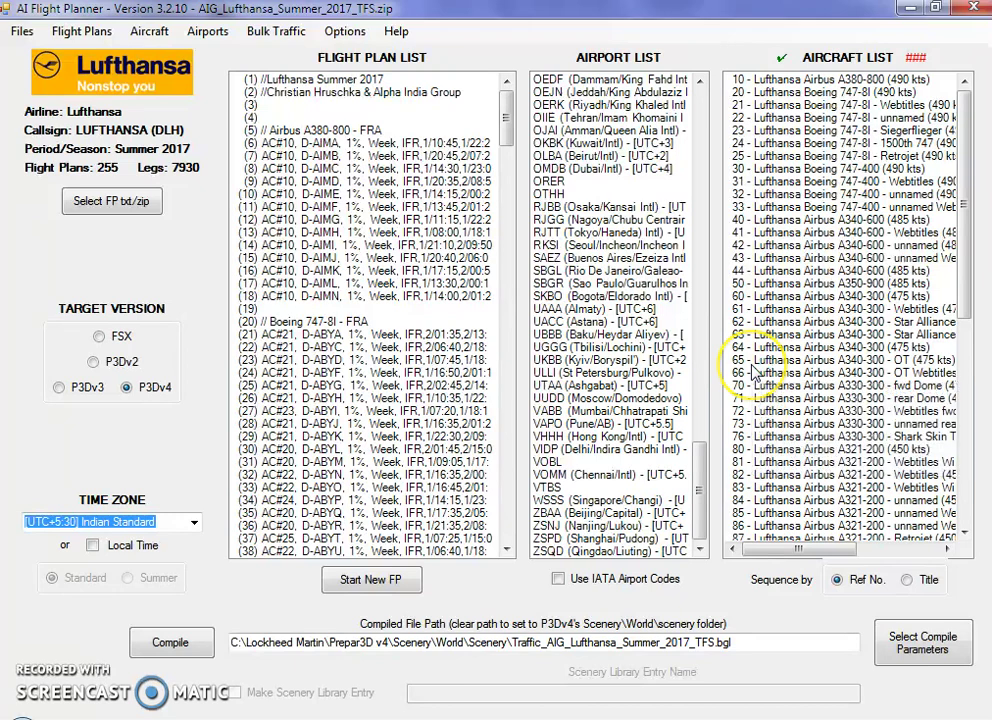
mouse_move(752, 372)
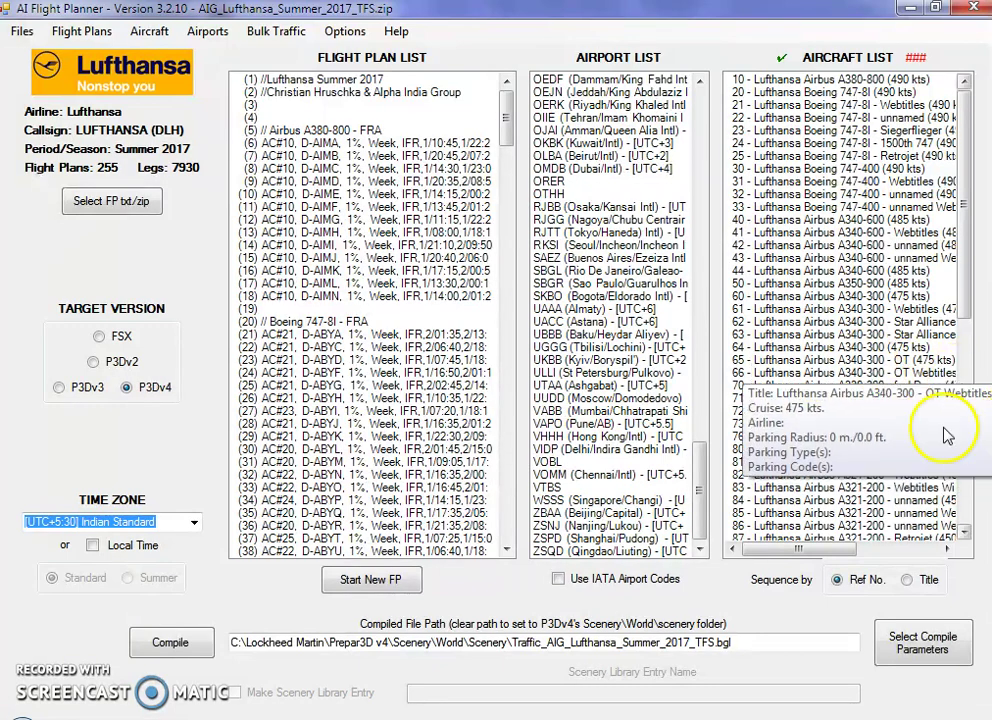
- Open the Substitute title chooser for the A340-300 - OT Webtitles entry and move it up-left
left_click_drag(850, 548, 872, 550)
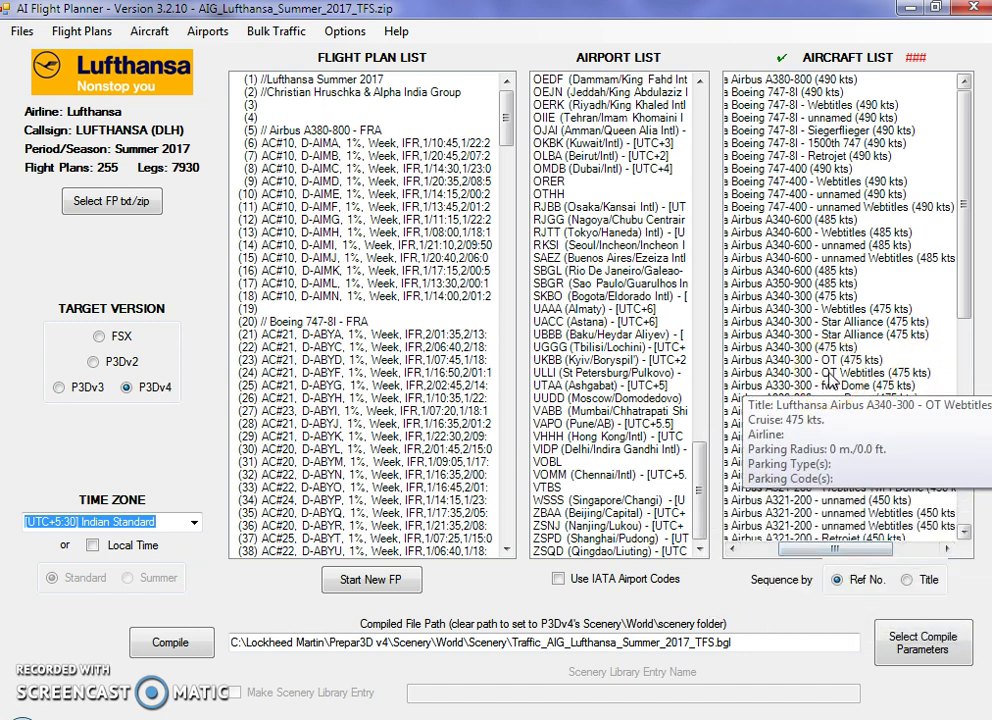
left_click(803, 376)
left_click(805, 381)
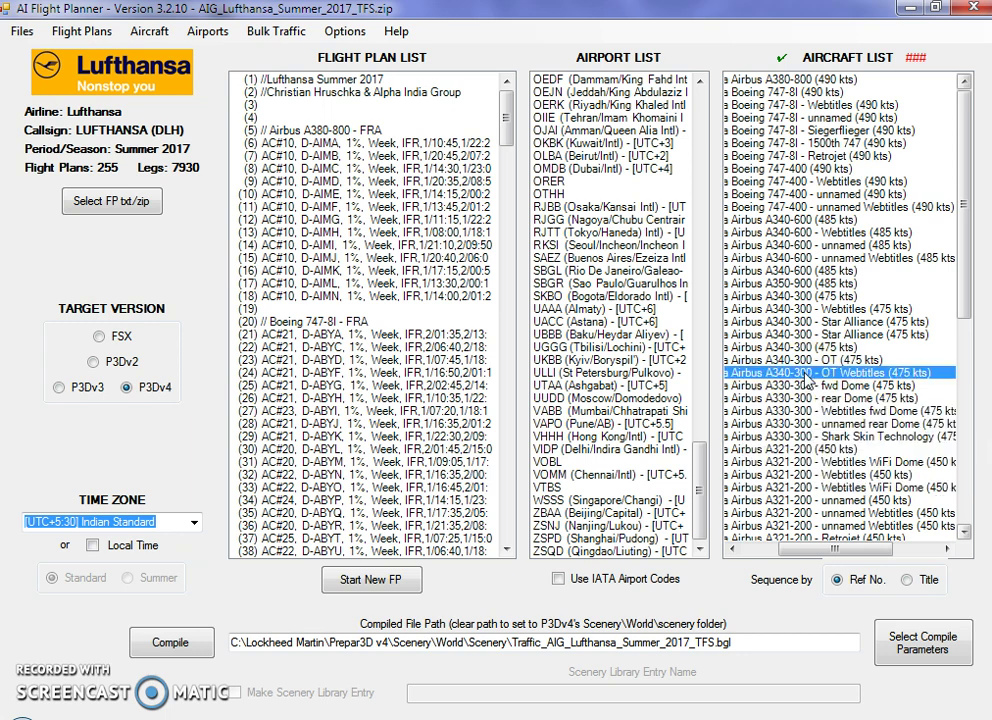
right_click(806, 380)
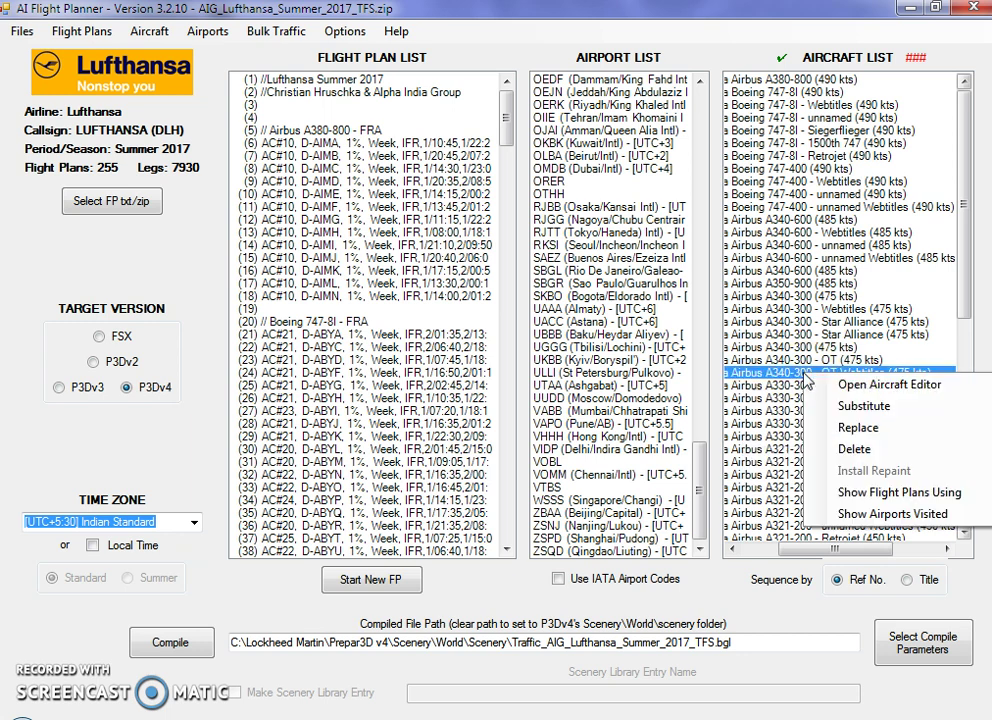
left_click(857, 408)
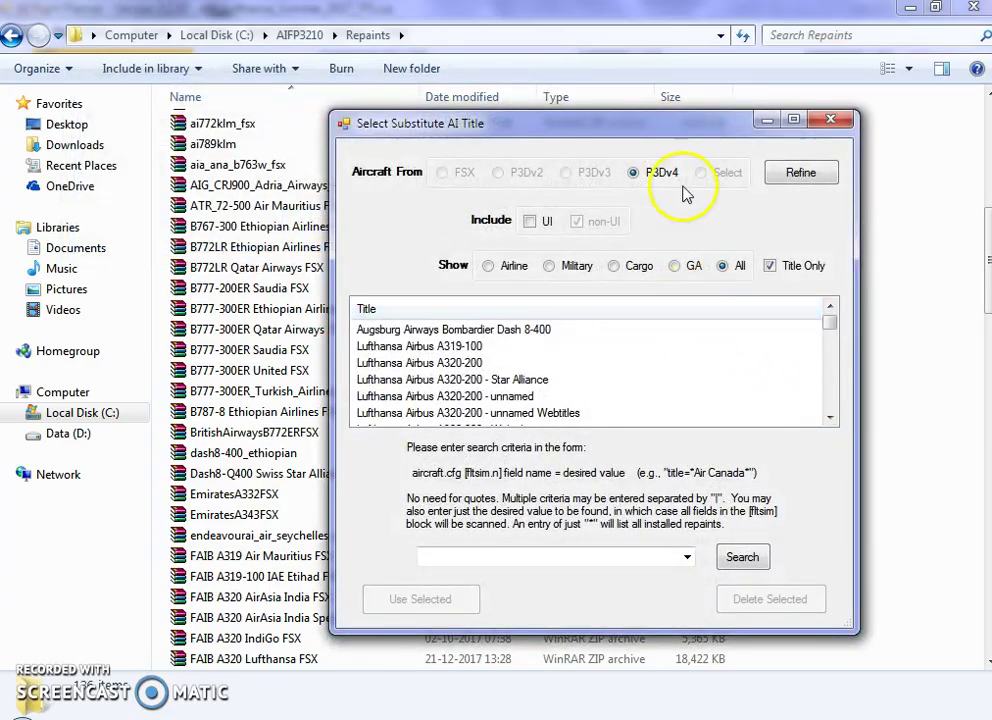
left_click_drag(678, 128, 597, 45)
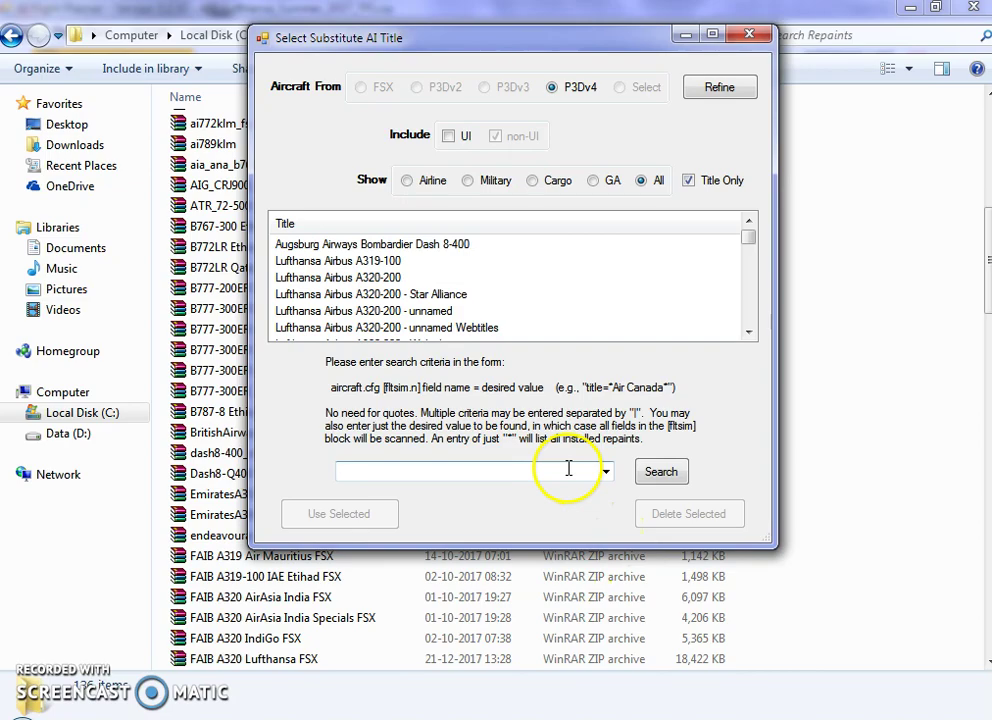
left_click(693, 715)
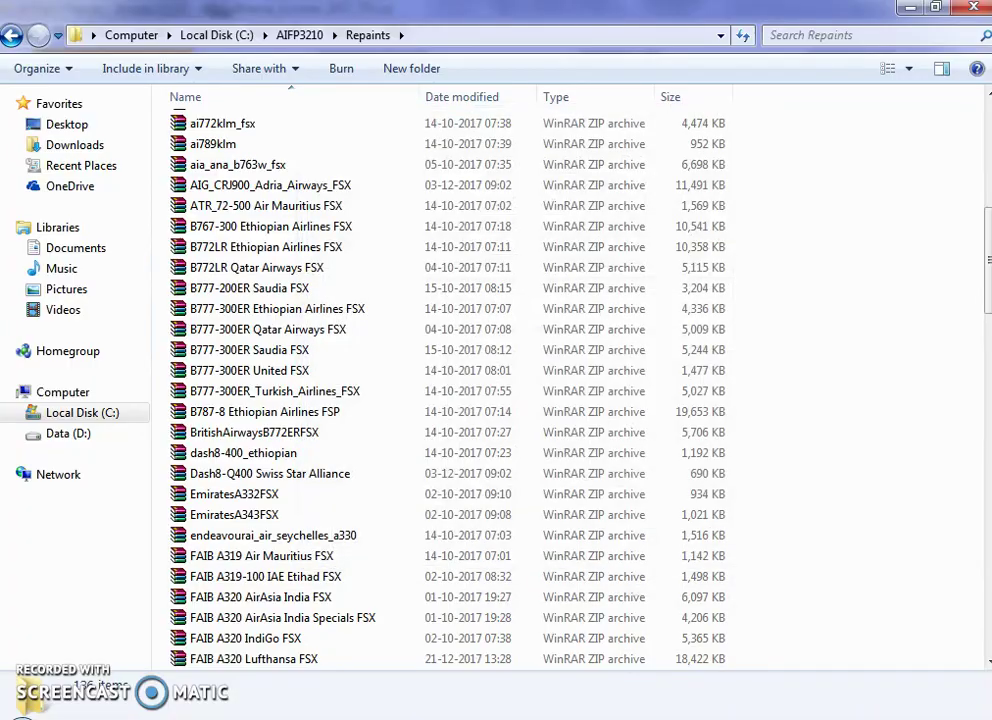
left_click(693, 715)
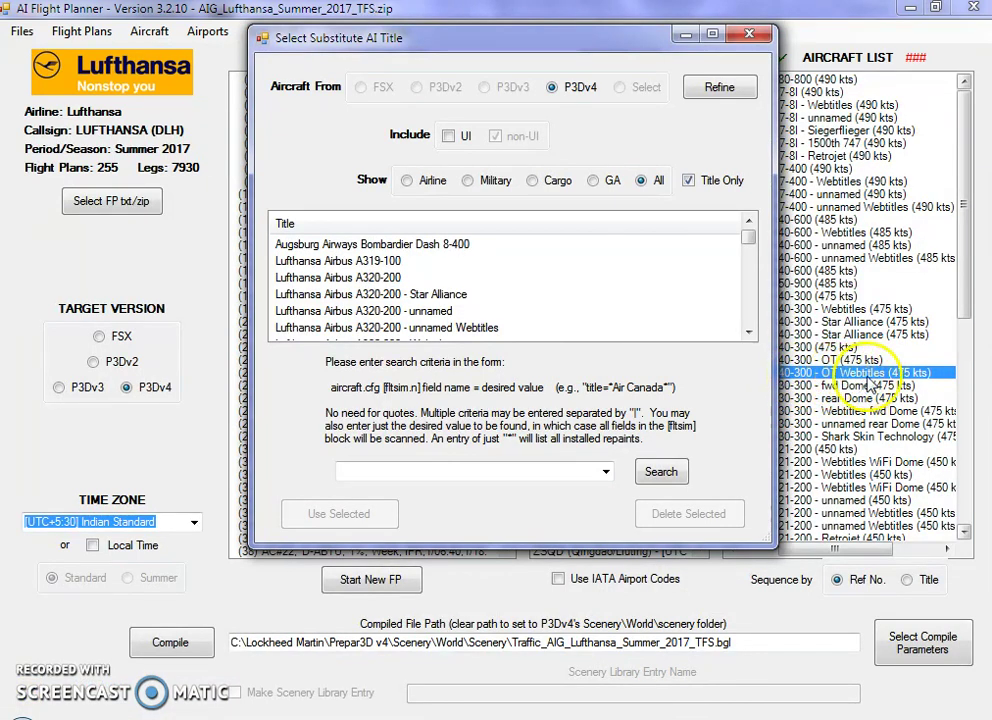
- Scroll the Title list down toward the Lufthansa Airbus A340-300 - OT entry
left_click(748, 331)
left_click(748, 318)
left_click(748, 318)
left_click(748, 318)
left_click(748, 318)
left_click(748, 318)
left_click(748, 318)
left_click(748, 318)
left_click(748, 318)
left_click(748, 318)
left_click(748, 318)
left_click(748, 318)
left_click(748, 318)
left_click(748, 318)
left_click(748, 318)
left_click(748, 318)
left_click(748, 318)
left_click(748, 318)
left_click(748, 318)
left_click(748, 318)
left_click(748, 318)
left_click(748, 318)
left_click(748, 318)
left_click(748, 318)
left_click(748, 318)
left_click(748, 318)
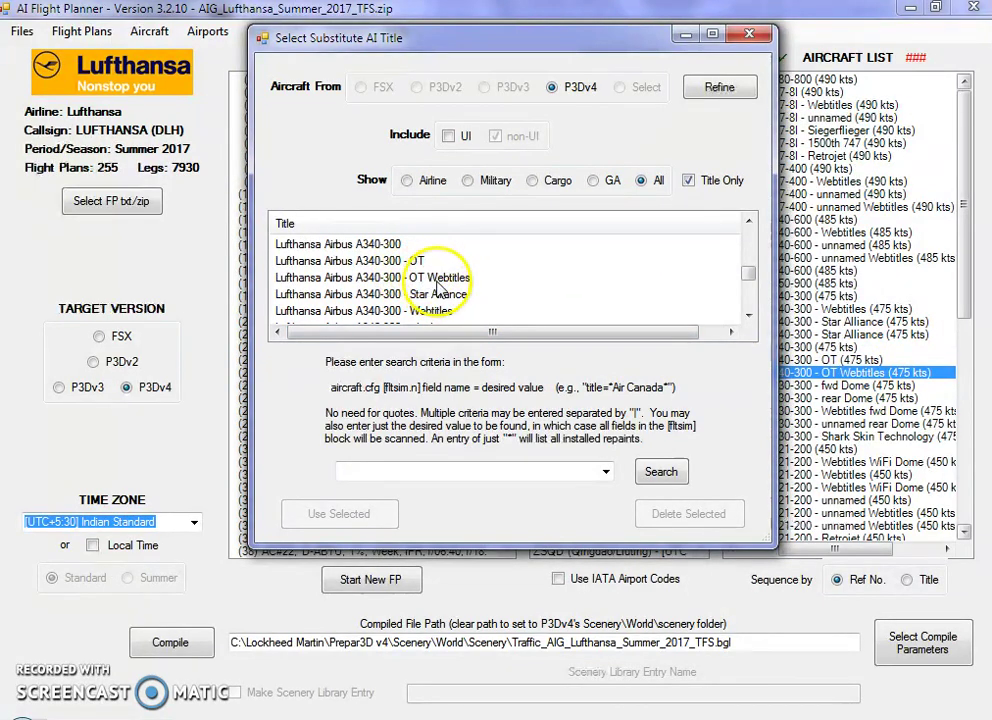
- Apply Lufthansa Airbus A340-300 - OT as the substitute title and close the chooser
left_click(402, 263)
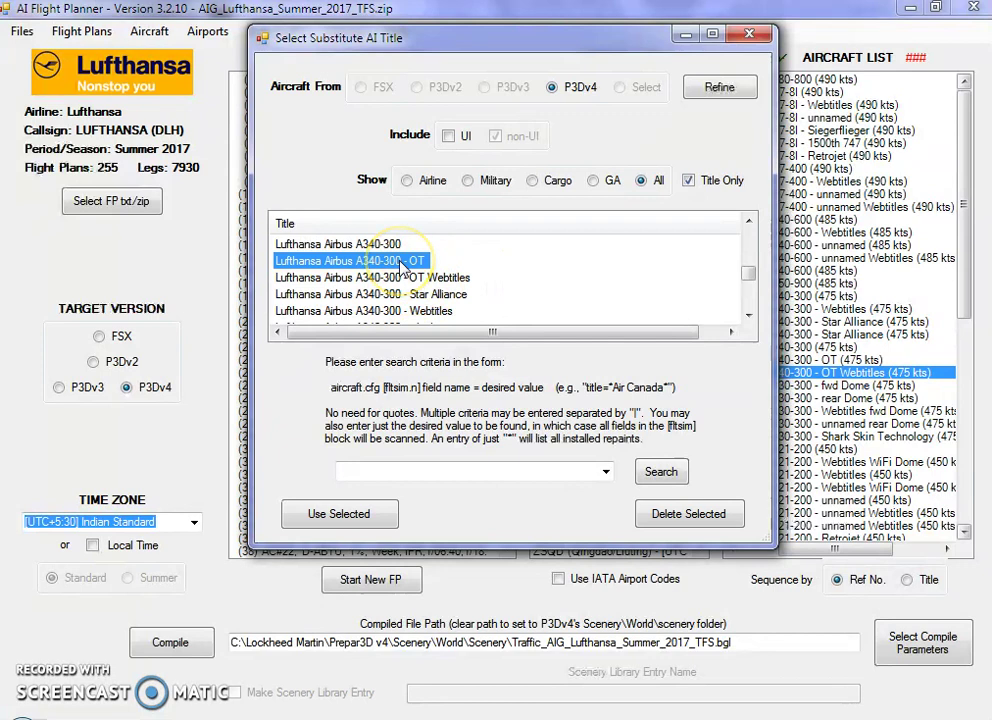
left_click(362, 520)
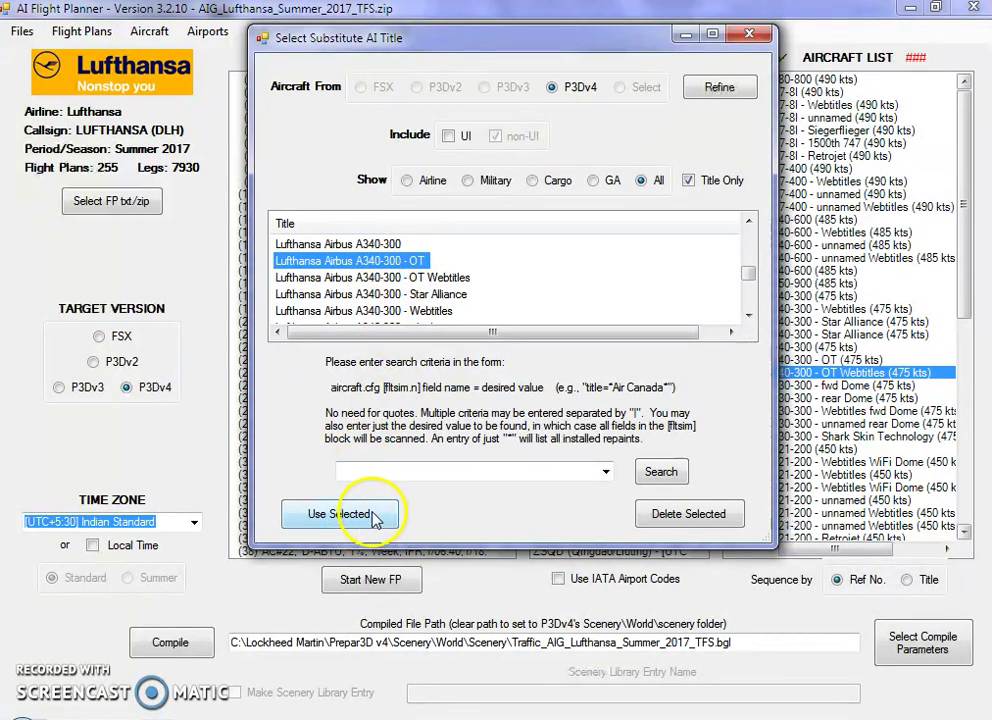
left_click(750, 33)
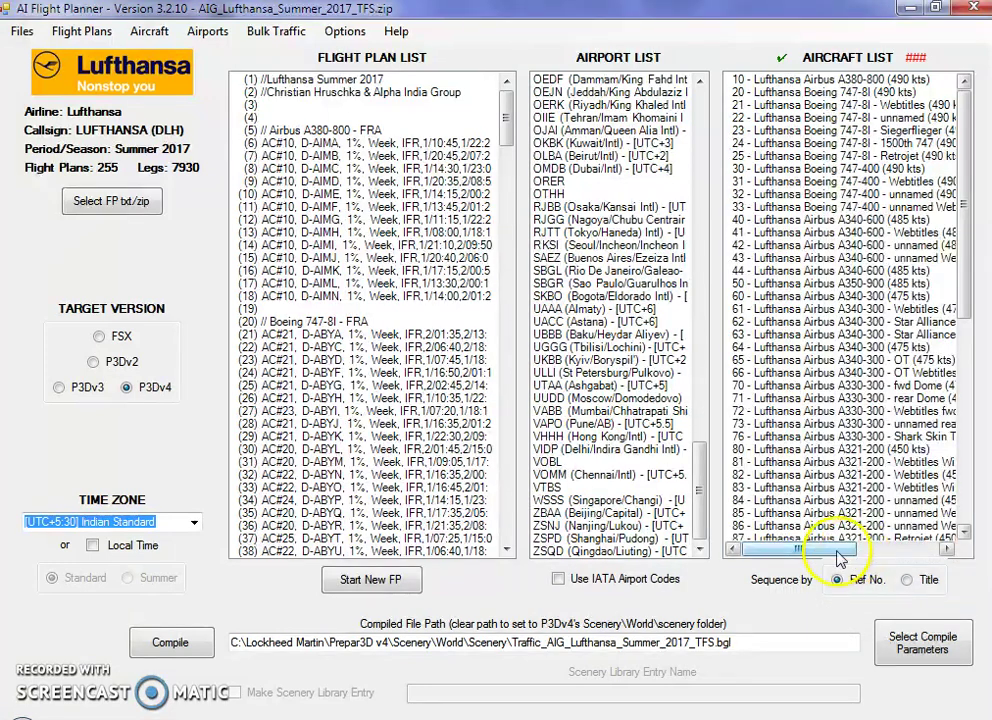
left_click_drag(850, 558, 873, 560)
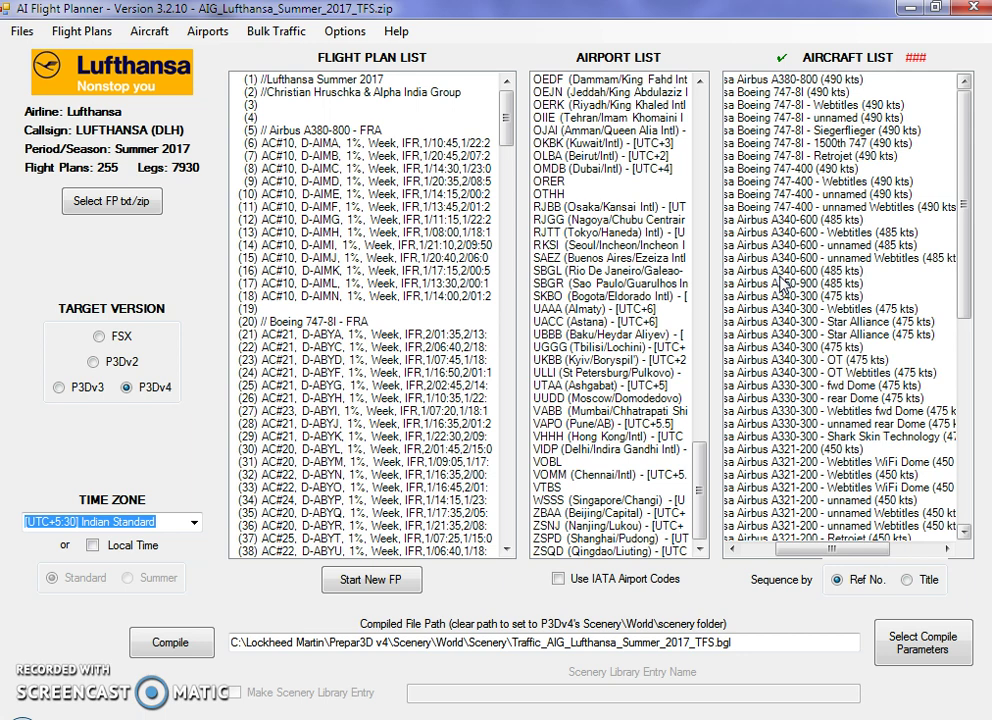
left_click(795, 305)
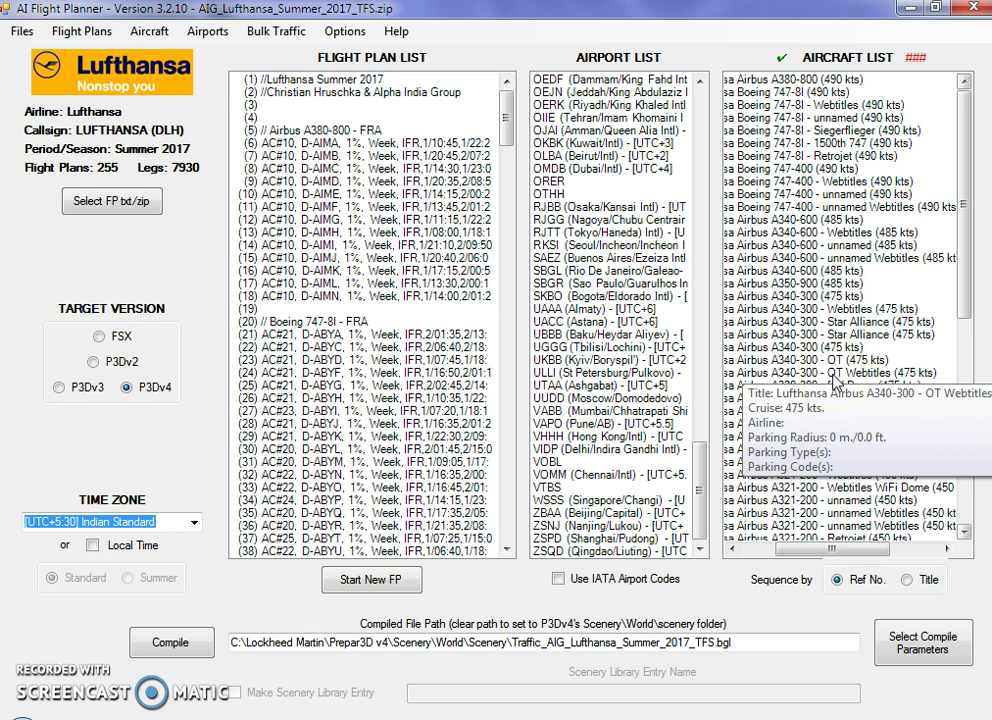
- Scroll the Aircraft List back left and start compiling the Lufthansa Summer 2017 plans
left_click_drag(843, 549, 812, 551)
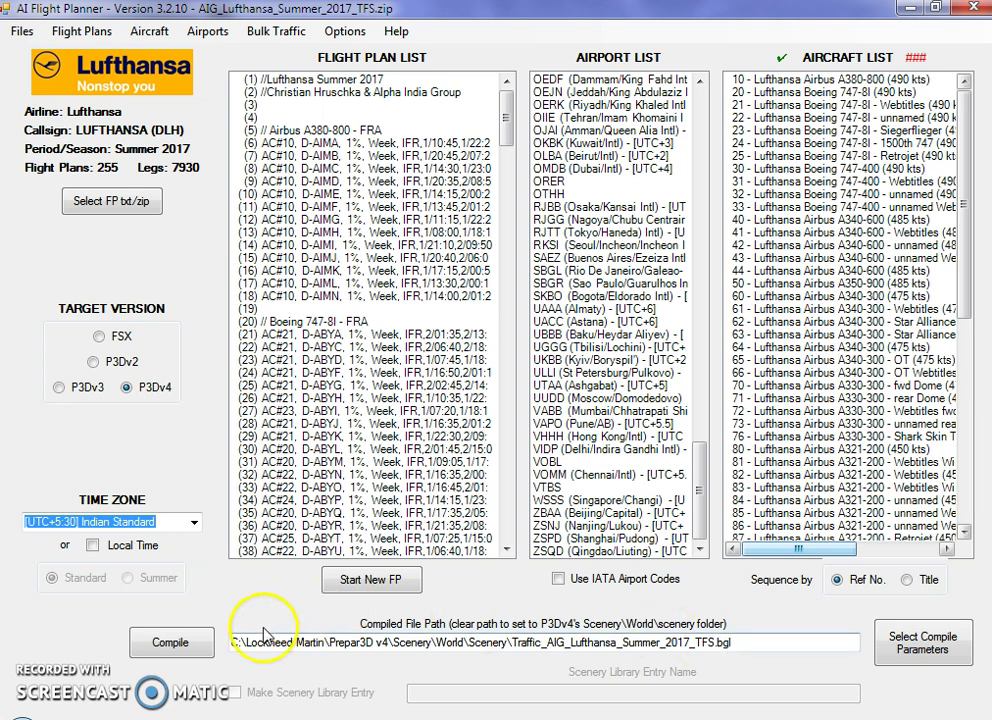
left_click(175, 645)
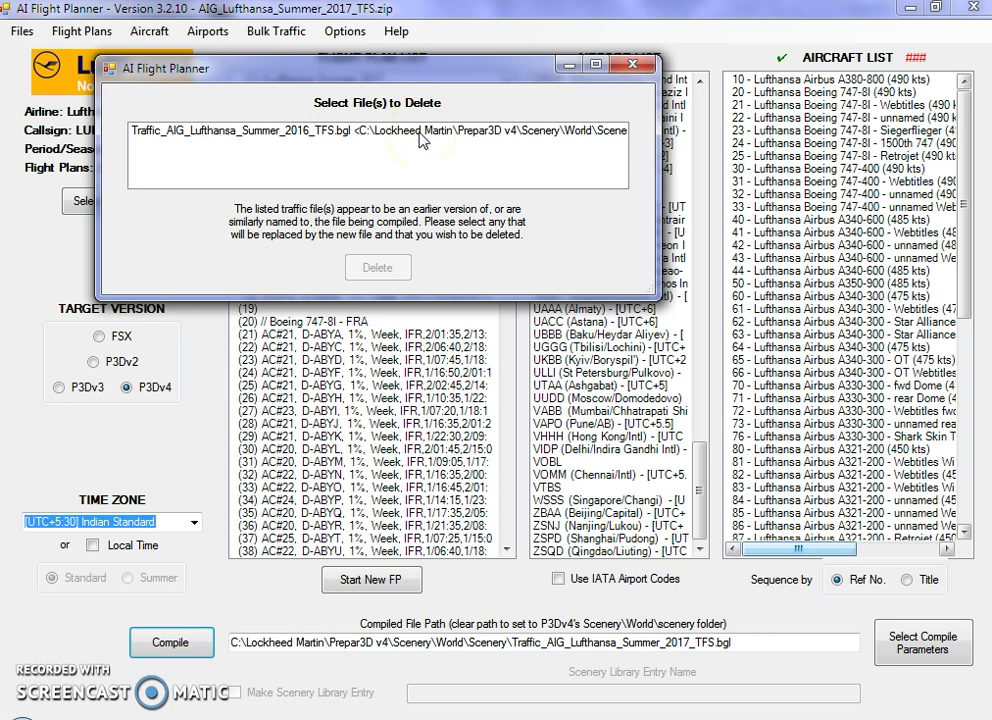
- Select Traffic_AIG_Lufthansa_Summer_2016_TFS.bgl in the delete list and request its deletion
left_click(418, 158)
left_click(204, 135)
left_click(262, 135)
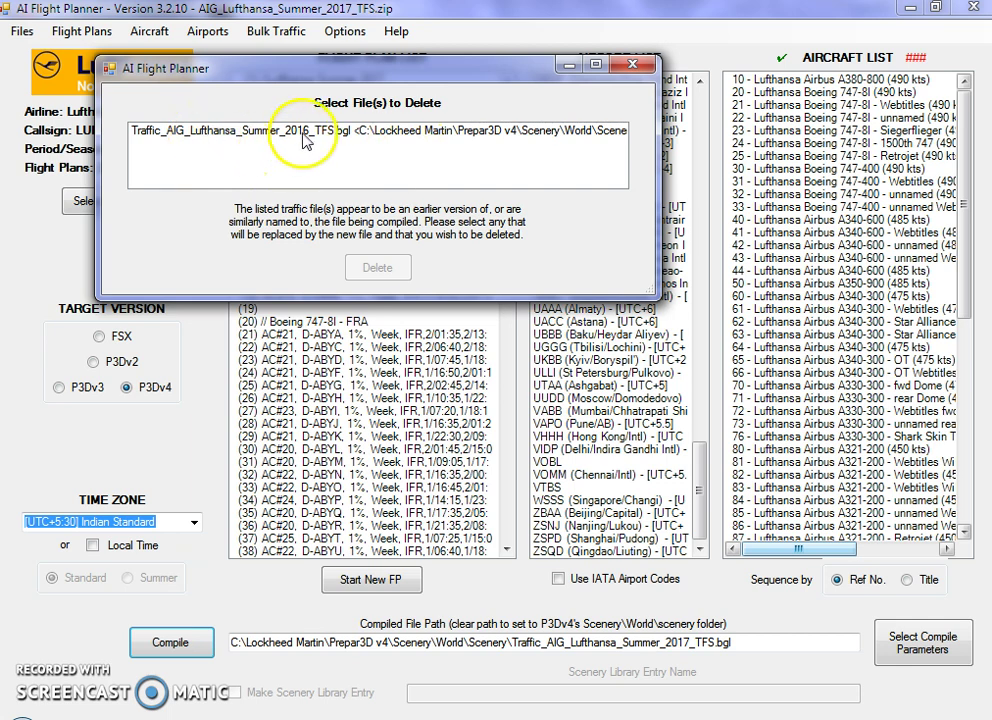
left_click(281, 118)
left_click(395, 140)
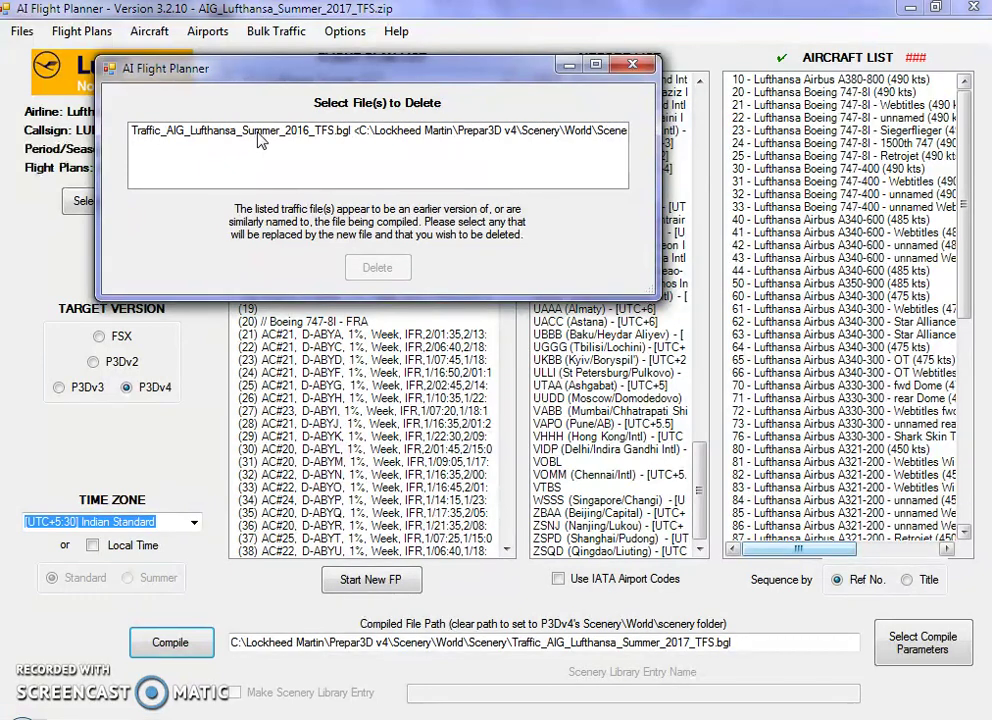
left_click(258, 139)
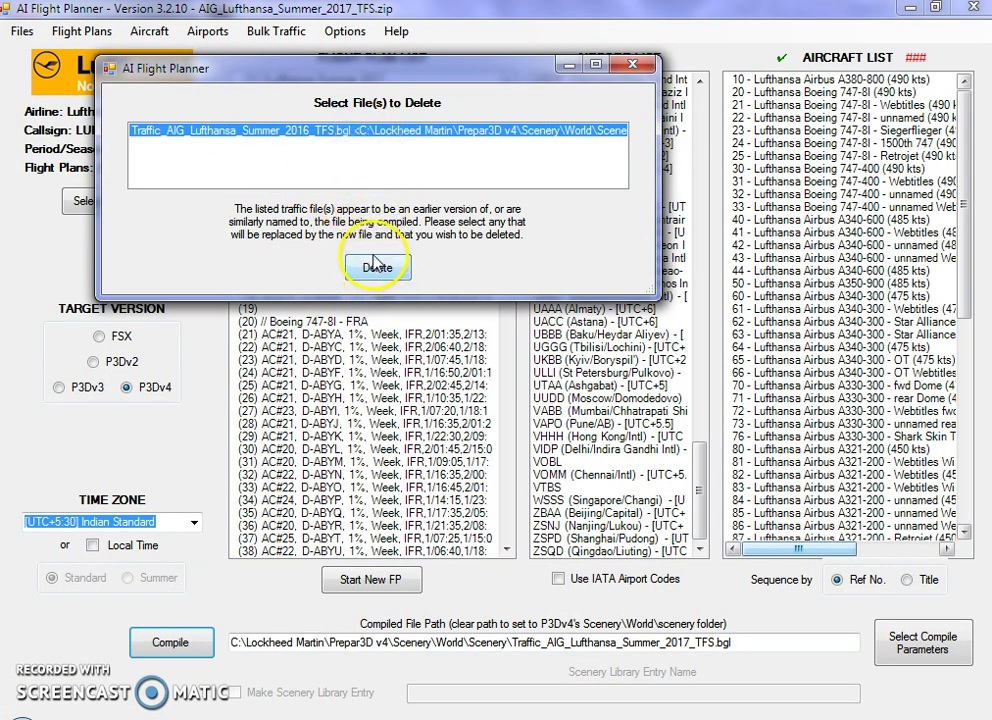
left_click(374, 272)
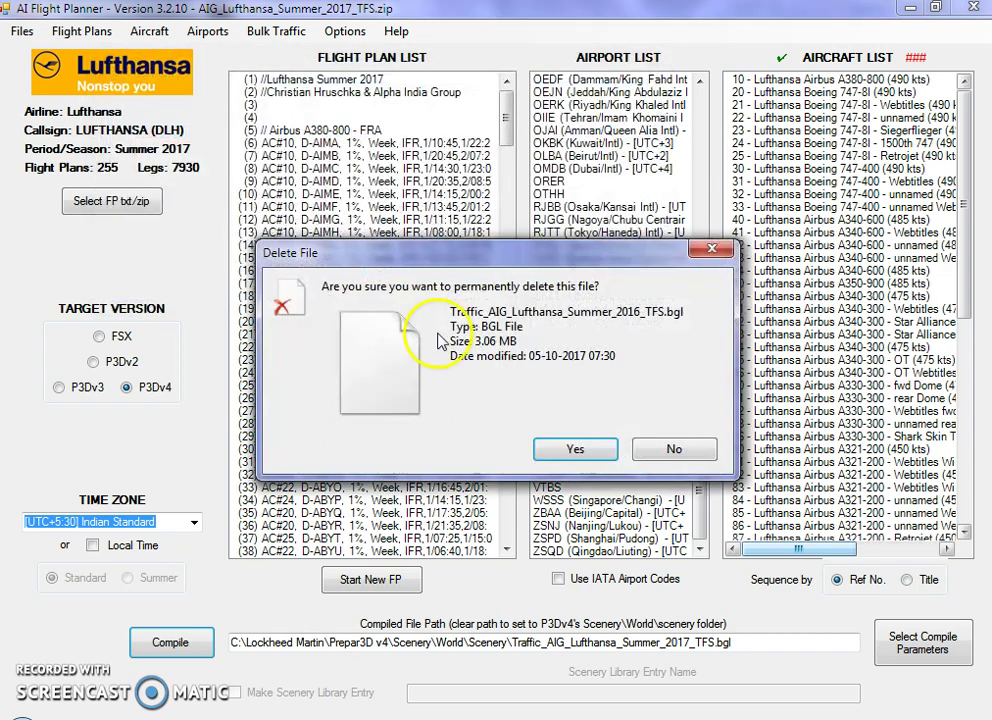
- Confirm deleting the Summer 2016 file, let compiling finish, then switch windows with Alt+Tab
left_click(577, 450)
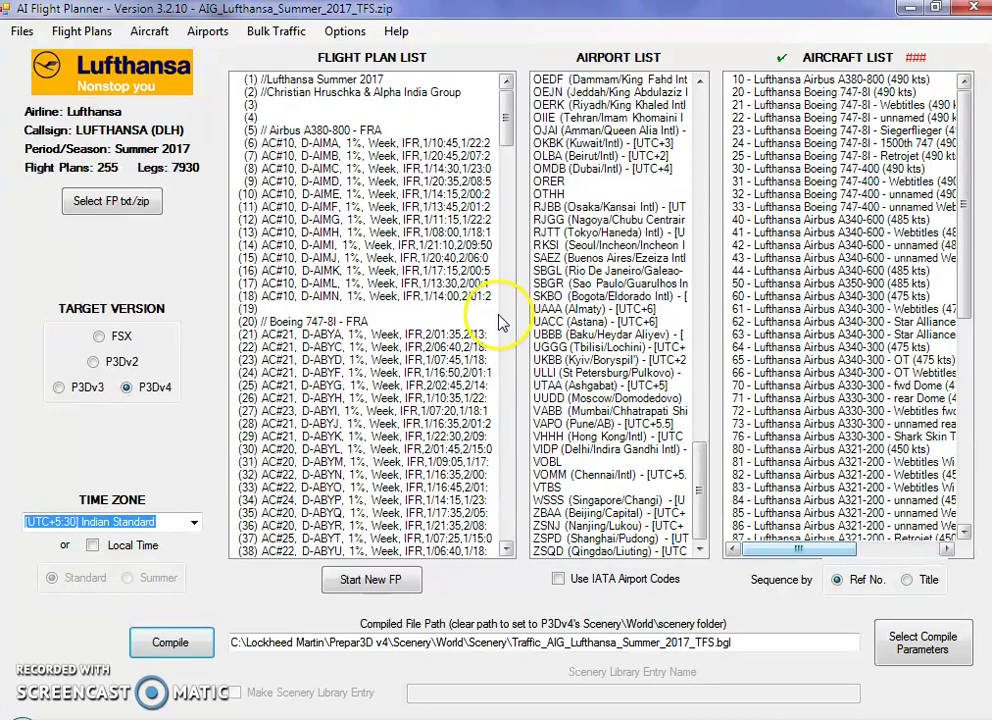
mouse_move(365, 408)
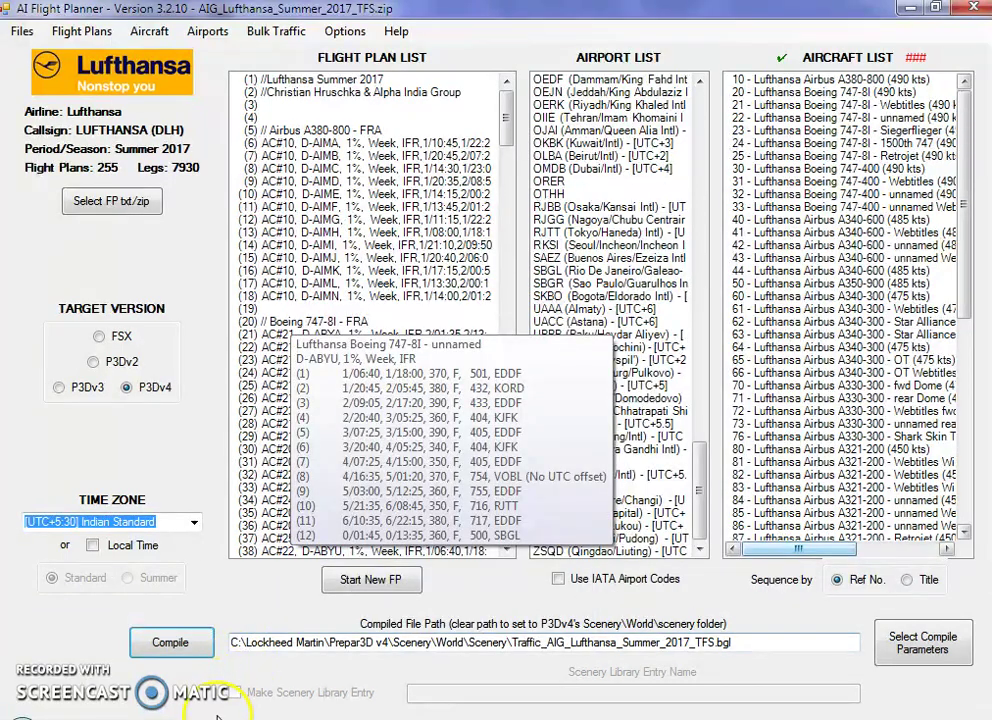
key("alt+Tab")
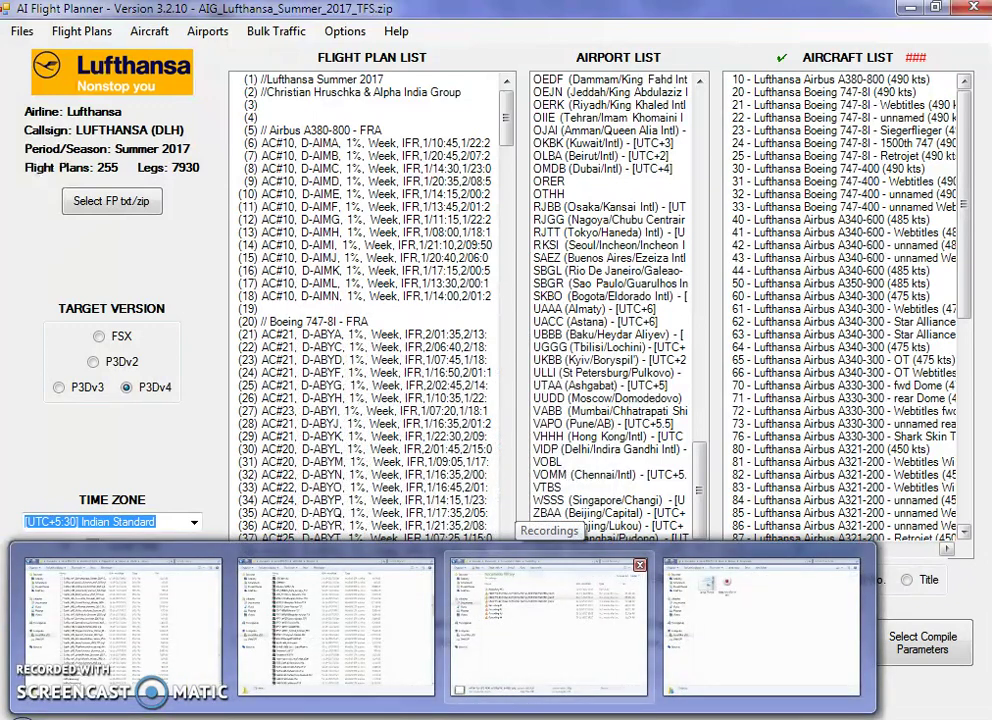
- Bring the Explorer window forward and select the new Lufthansa traffic file
left_click(175, 642)
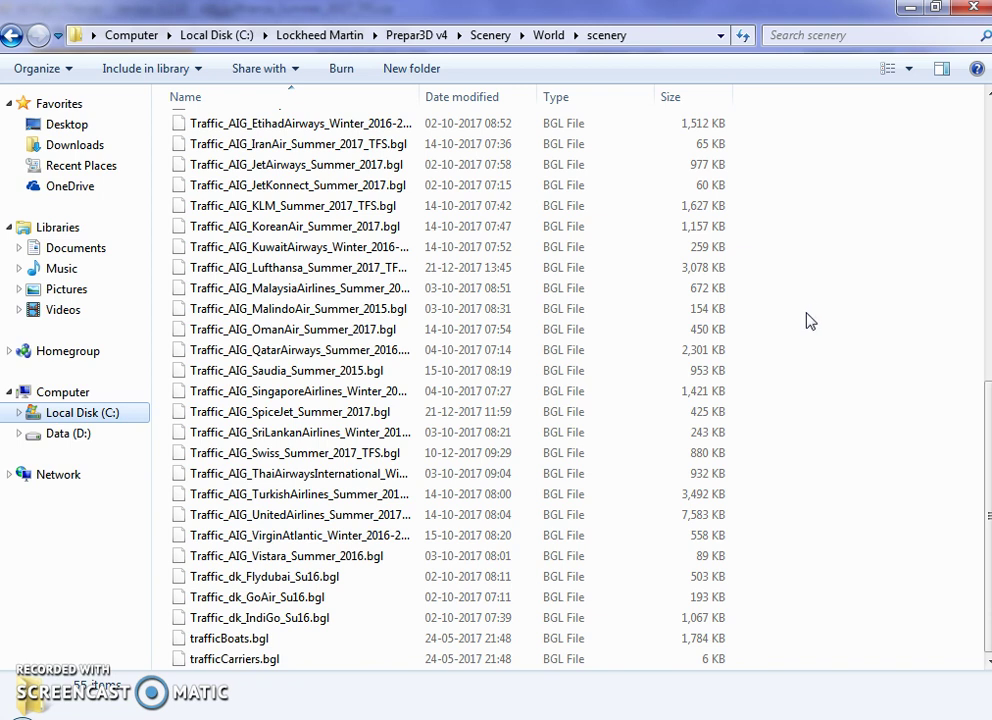
left_click(637, 276)
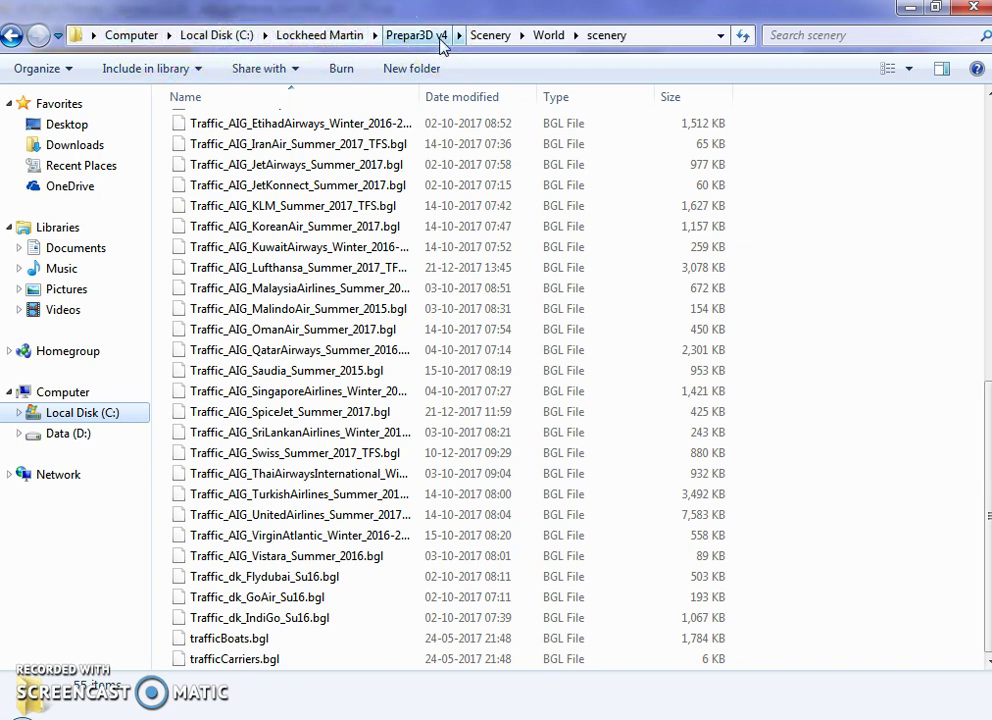
left_click(845, 303)
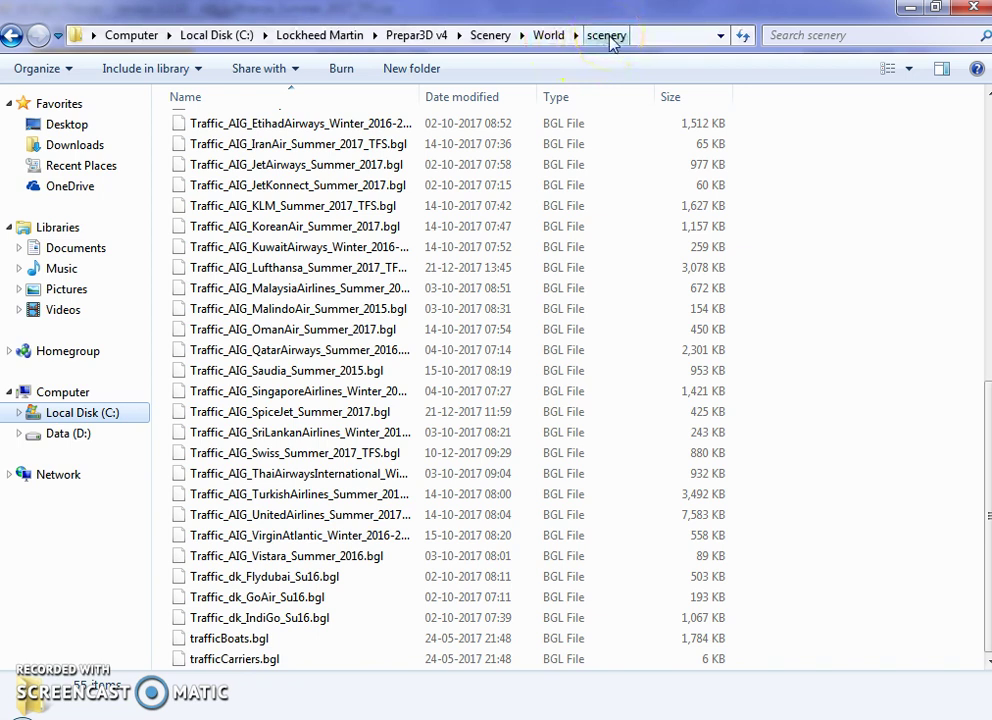
- Navigate from Prepar3D v4 into Scenery > World > scenery and scroll to the Lufthansa file
left_click(406, 36)
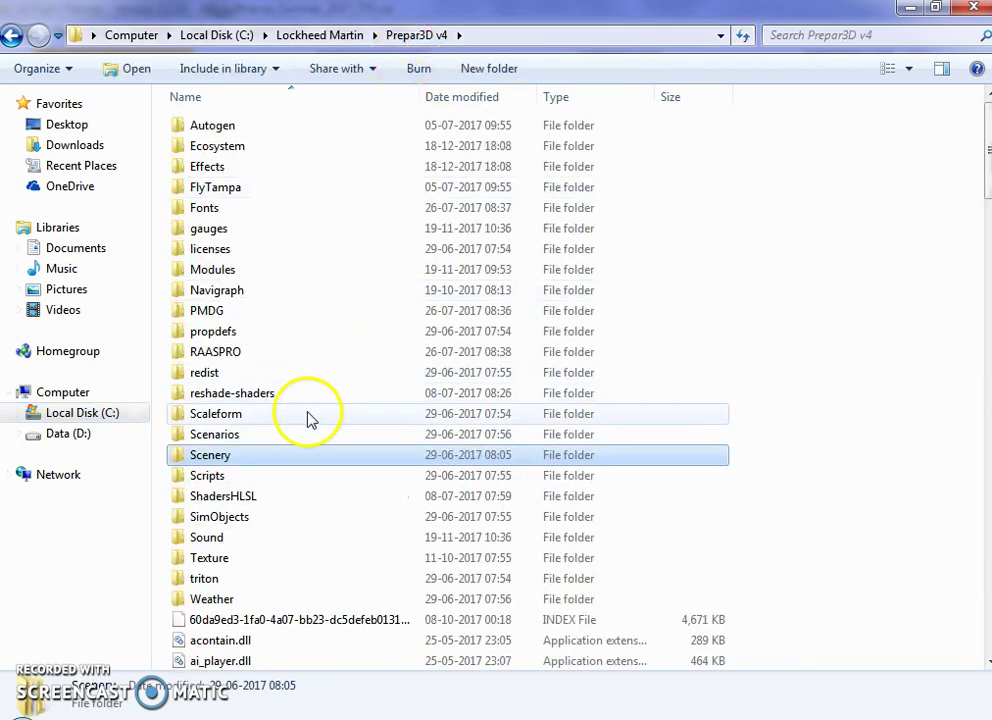
double_click(225, 457)
left_click(232, 215)
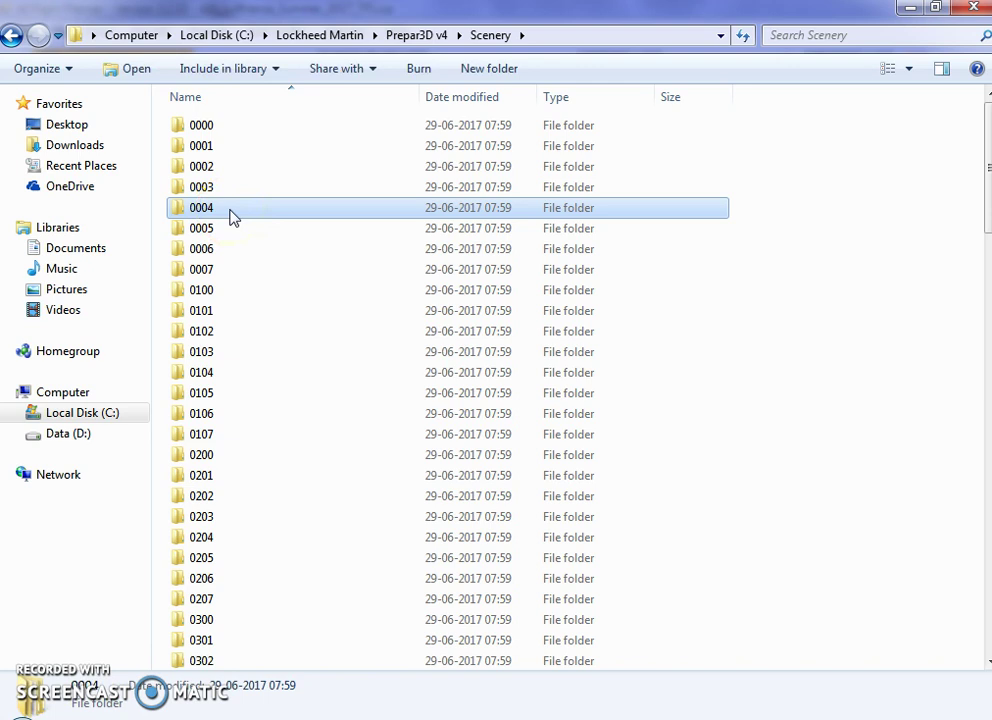
key("End")
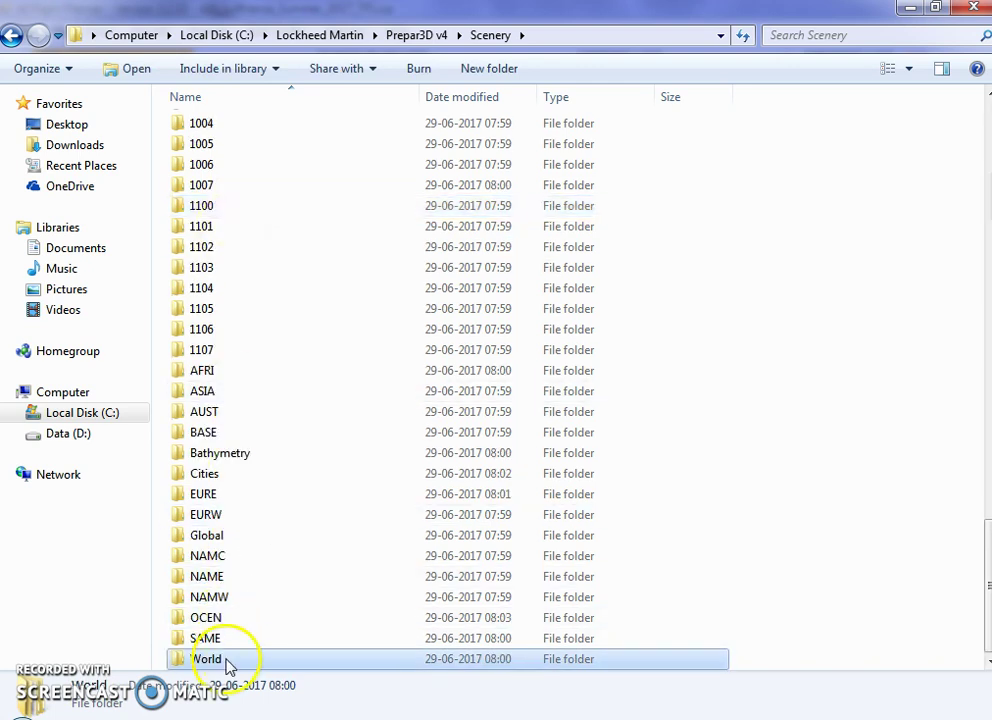
double_click(228, 665)
double_click(228, 130)
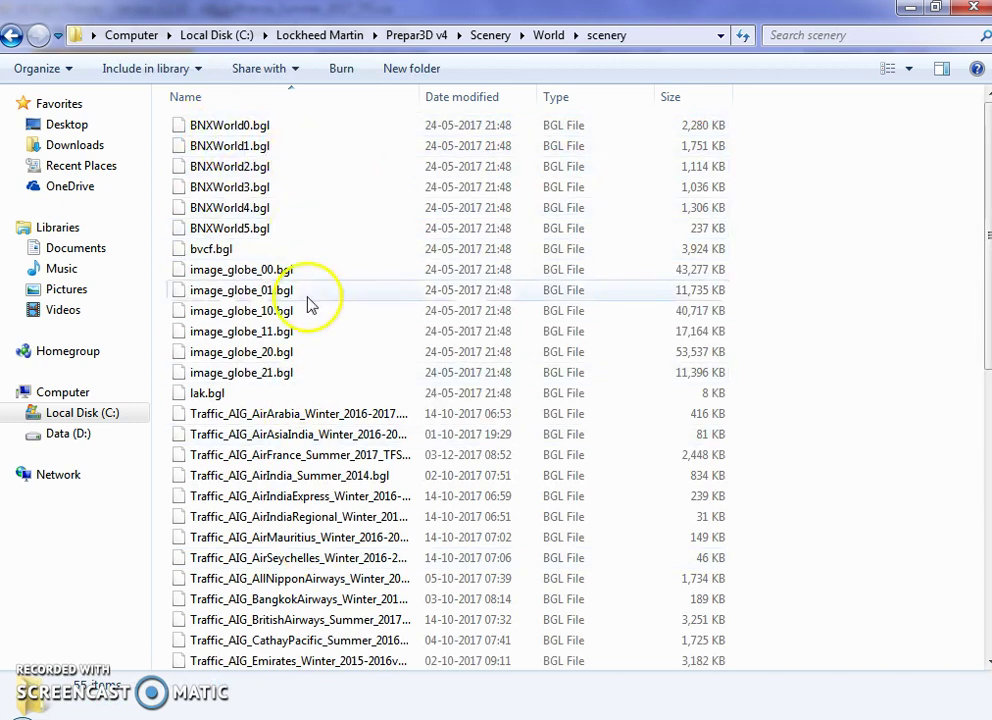
scroll(300, 330, "down", 9)
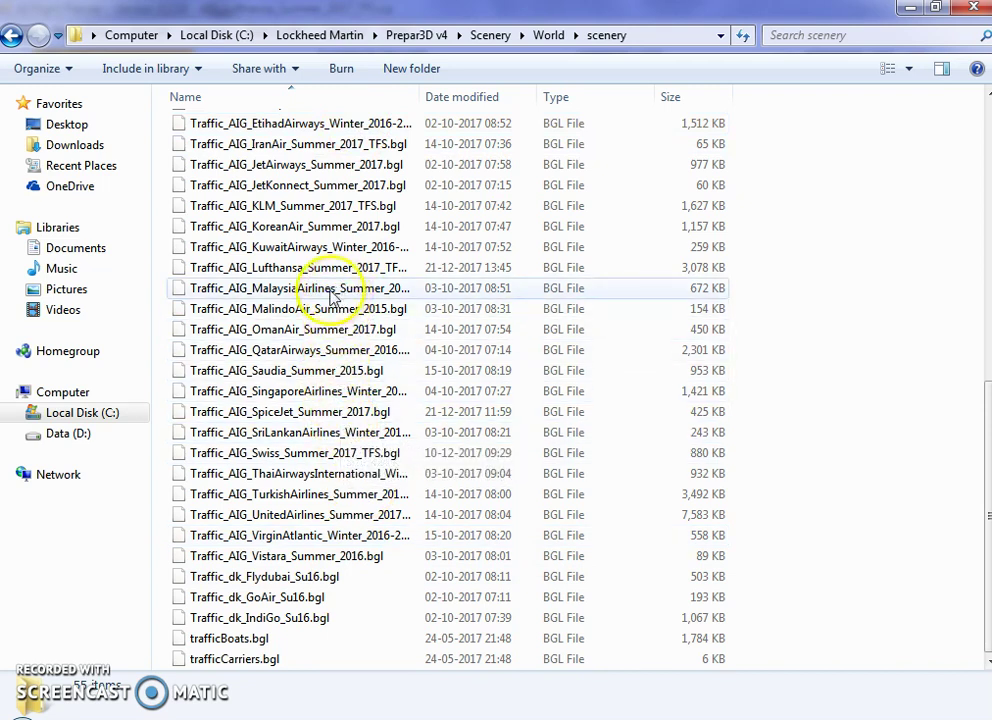
- Widen the Name column to confirm Traffic_AIG_Lufthansa_Summer_2017_TFS.bgl at 3,078 KB
left_click(263, 269)
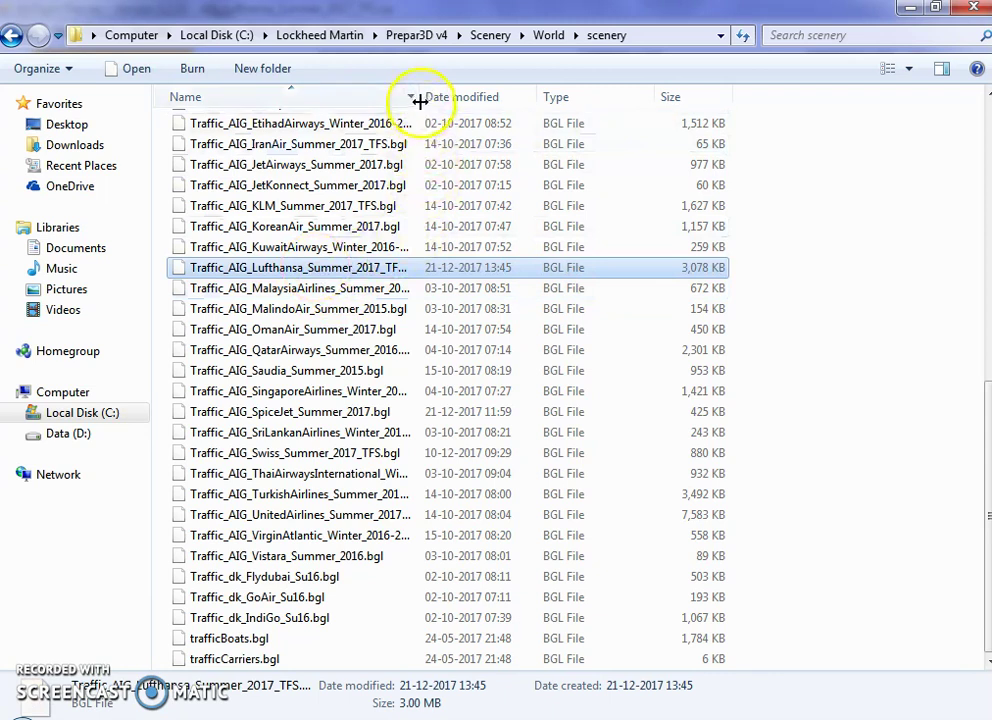
left_click_drag(416, 97, 531, 107)
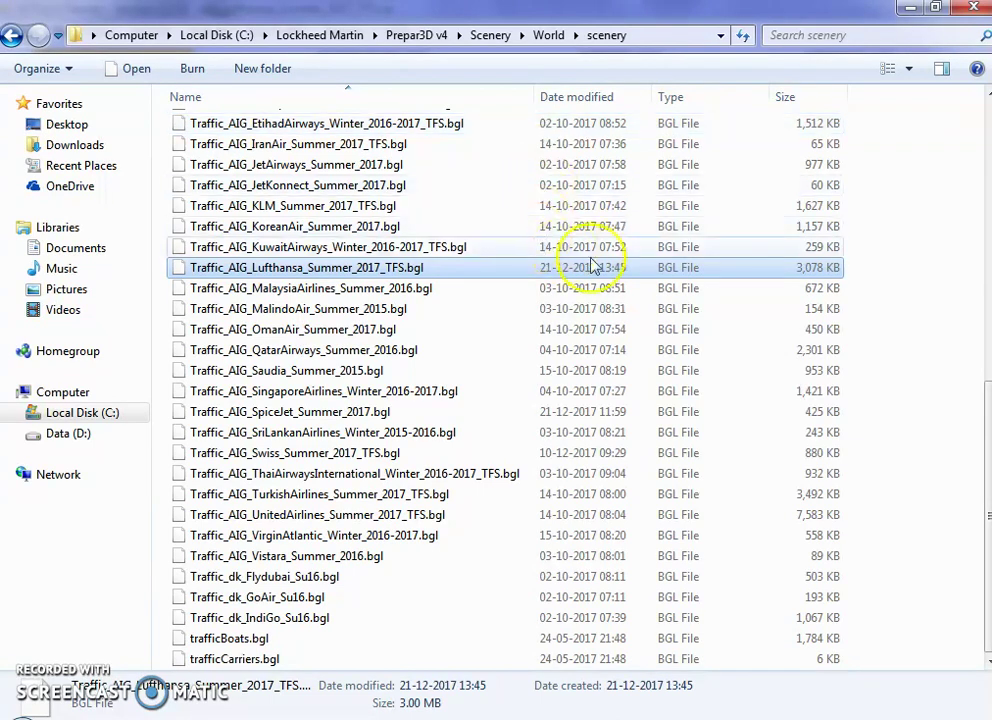
left_click(893, 253)
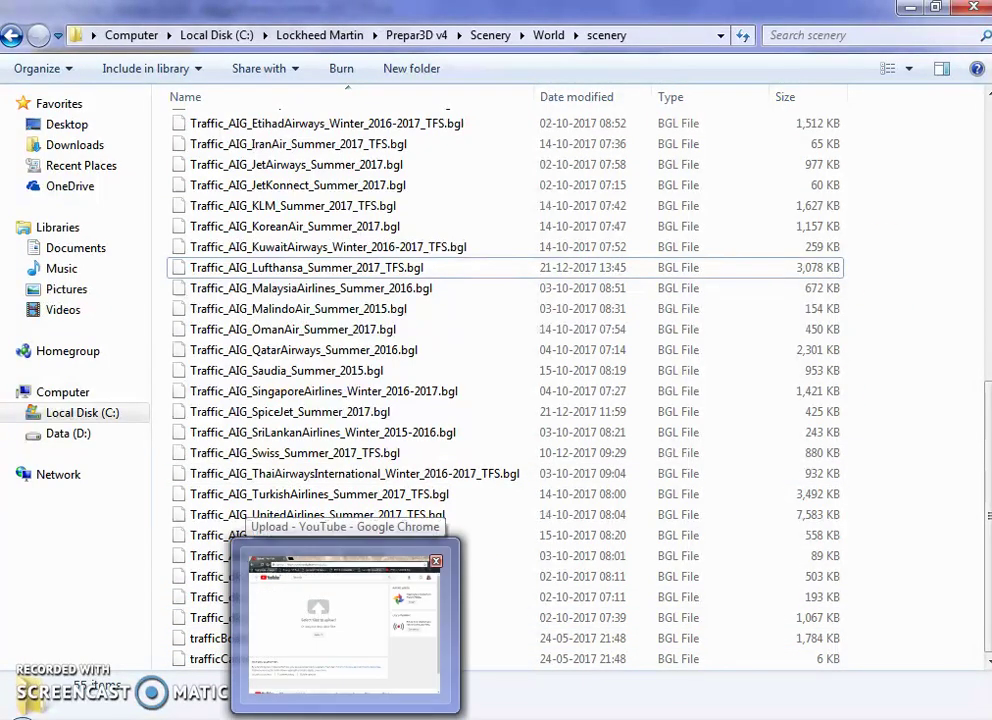
- Return to the AI Flight Planner window via its taskbar preview
left_click(710, 625)
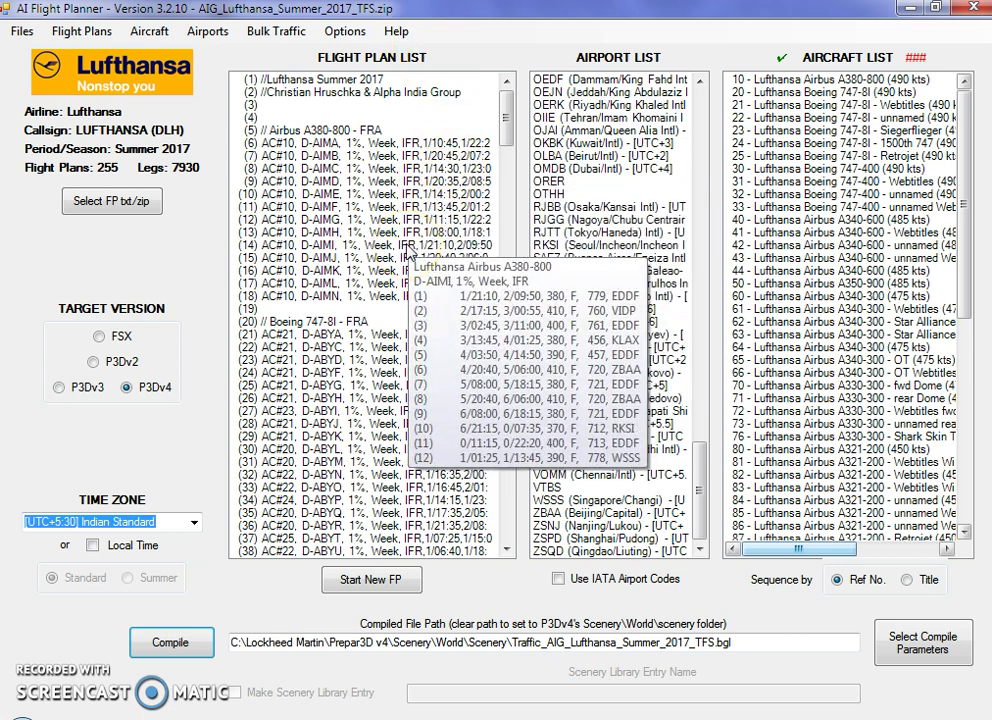
left_click(438, 224)
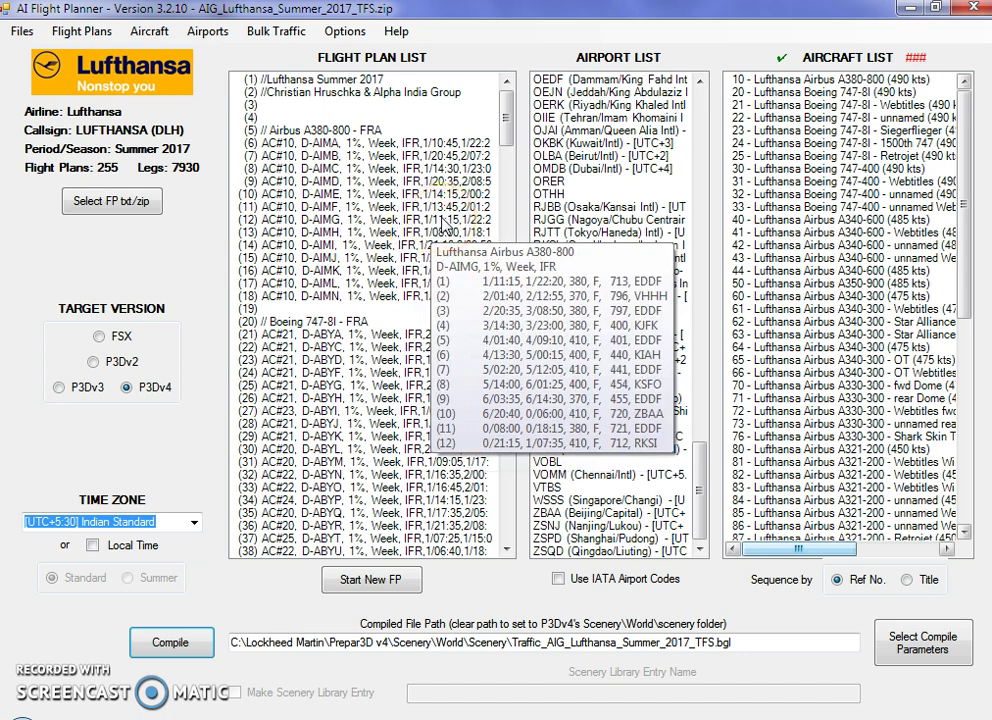
left_click(445, 207)
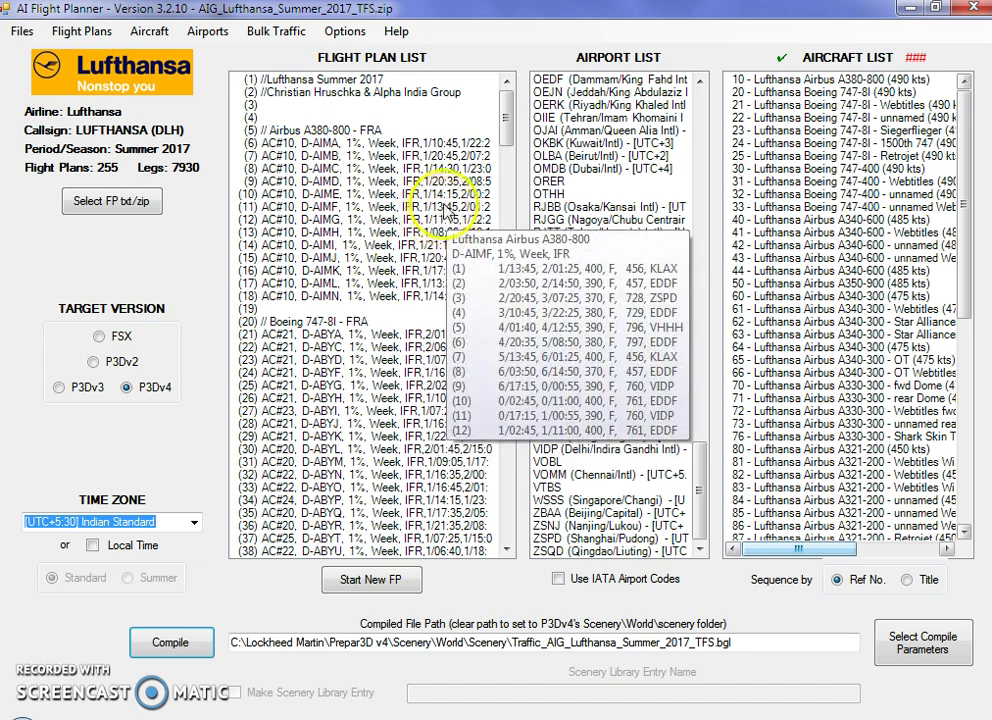